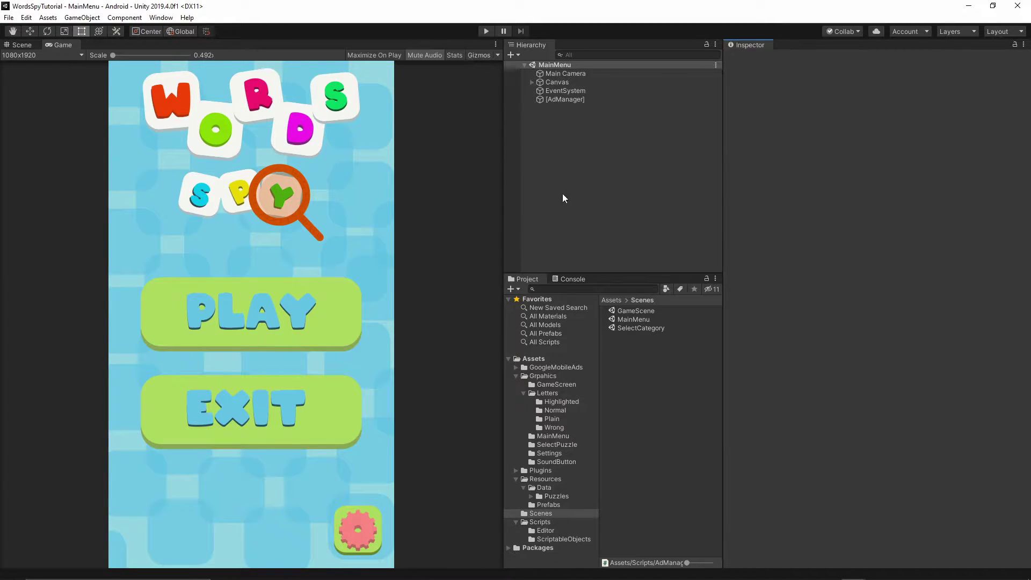
Step: Select the Scenes folder in the Project window
click(550, 513)
Step: Create a scene asset named 'Settings' in the Scenes folder via Create > Scene
right_click(630, 352)
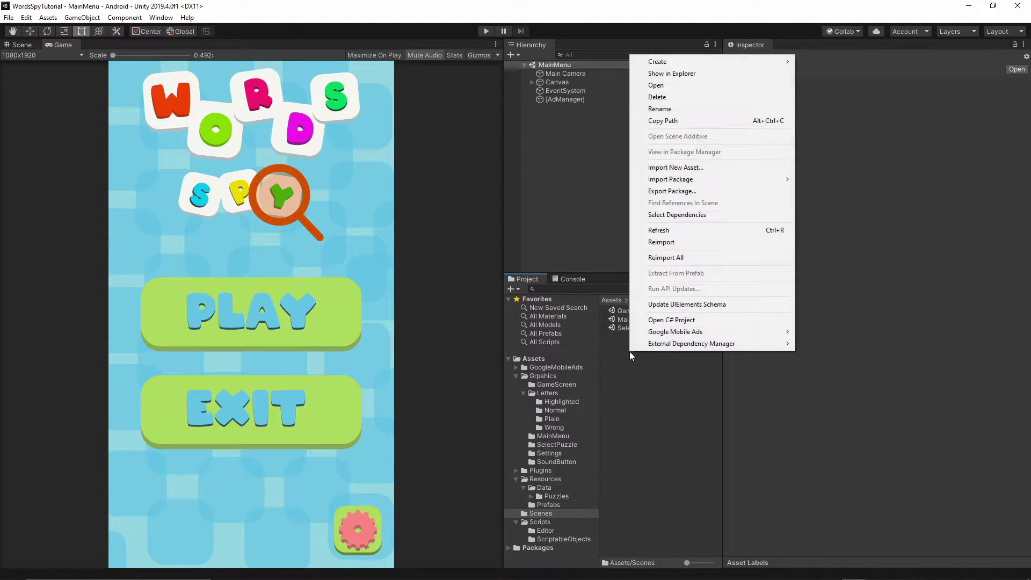
mouse_move(687, 64)
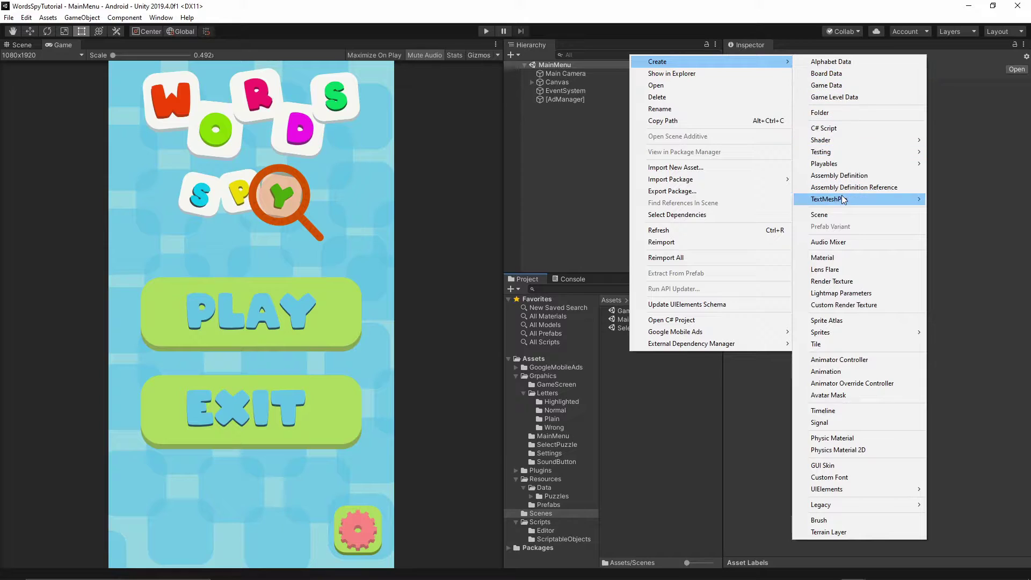
click(820, 214)
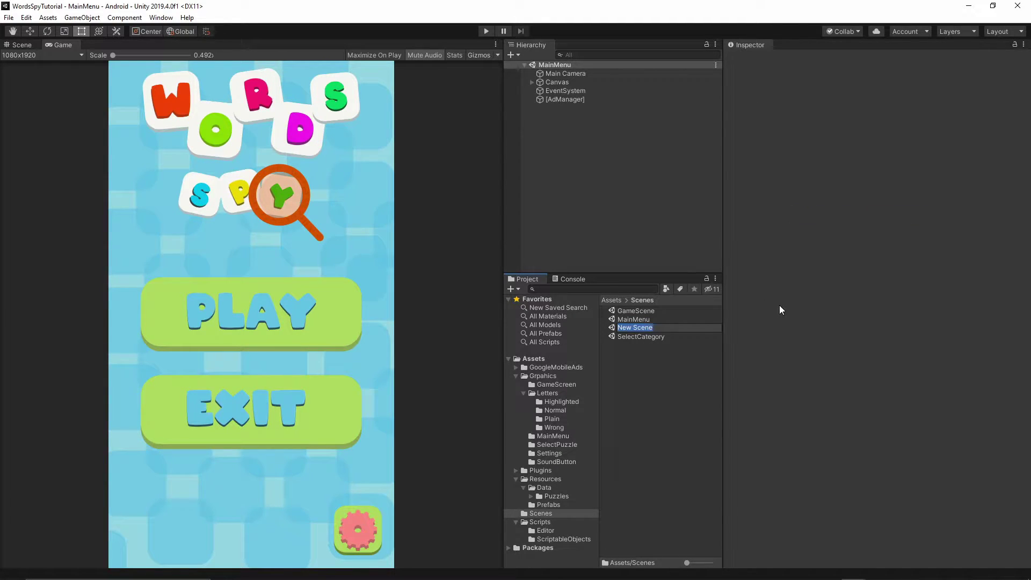
text(Settings)
key(Return)
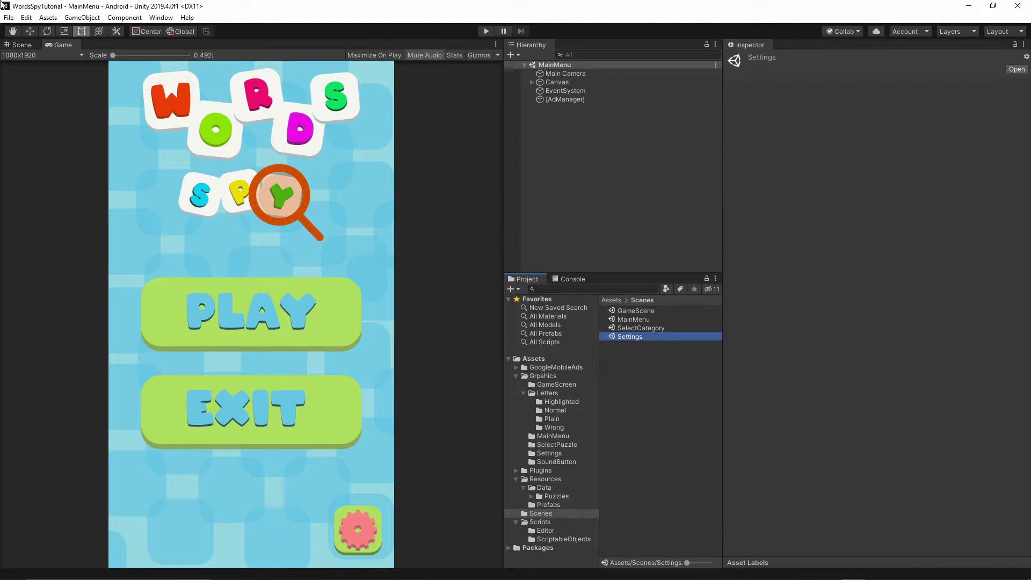
click(9, 17)
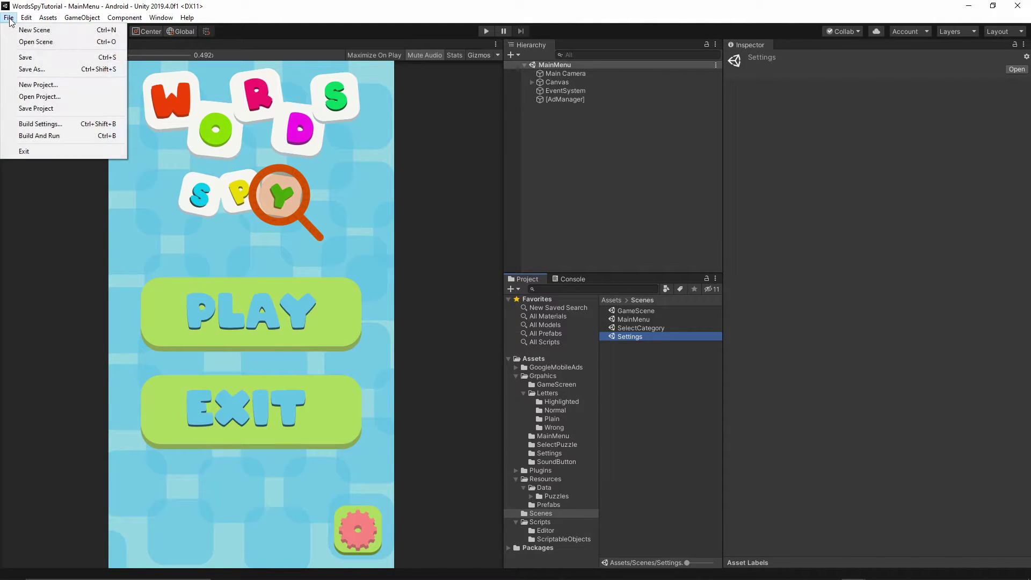
Step: Add Scenes/Settings to Scenes In Build at index 3, then close Build Settings
click(42, 125)
drag(622, 339, 208, 175)
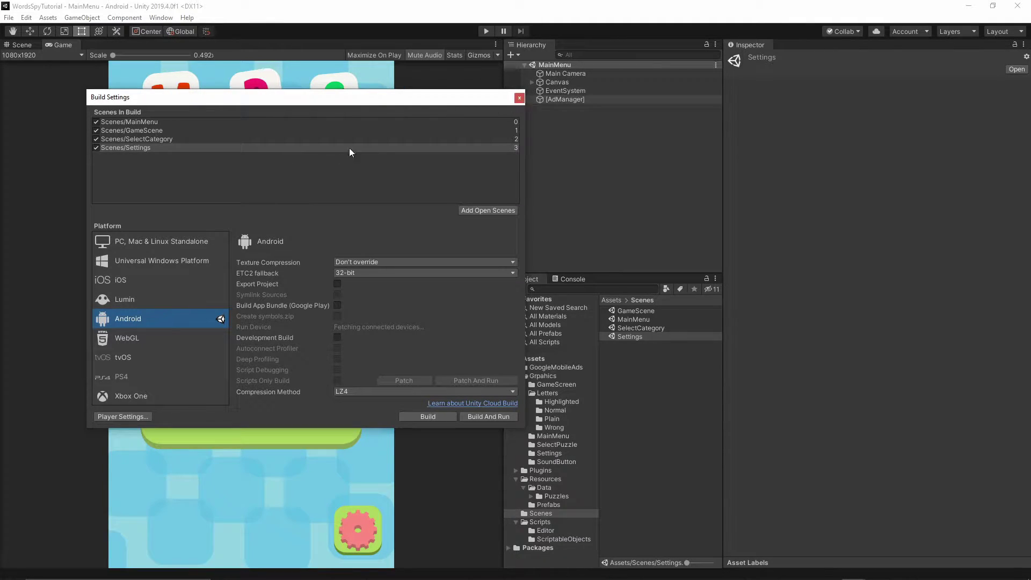
click(519, 98)
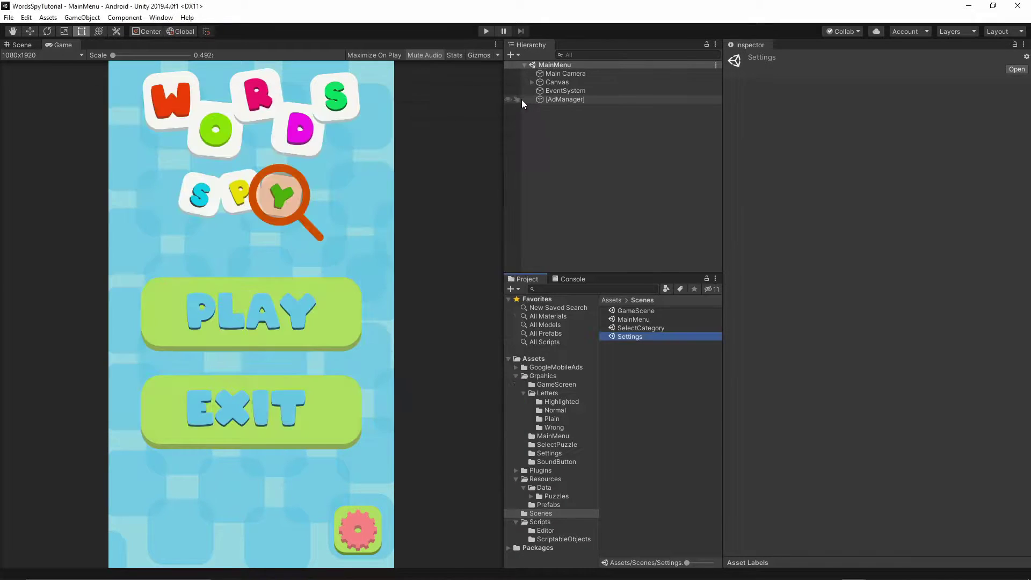
click(677, 370)
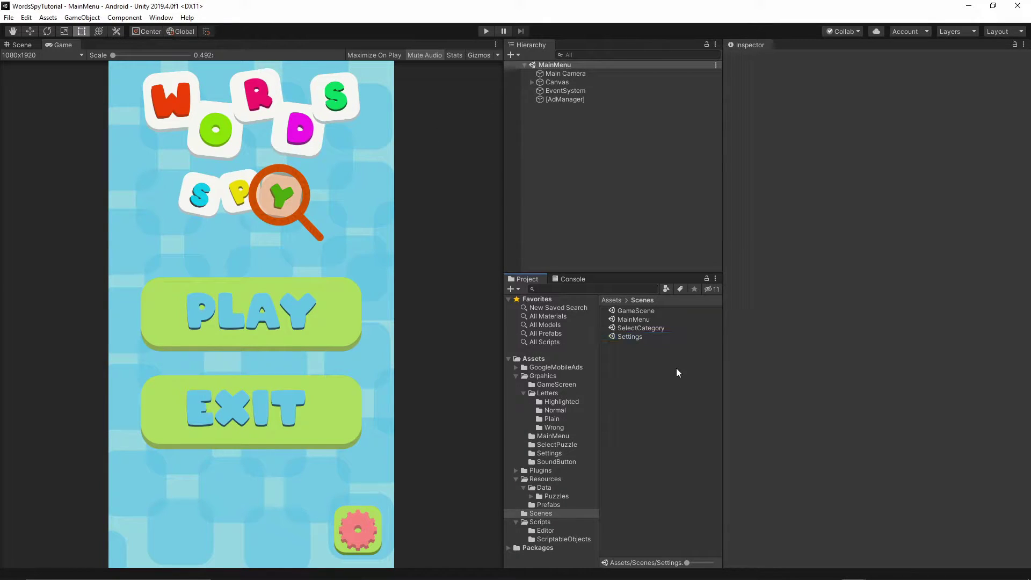
Step: Open the Settings scene, select its Main Camera, and bring up the Hierarchy add-object menu
double_click(621, 337)
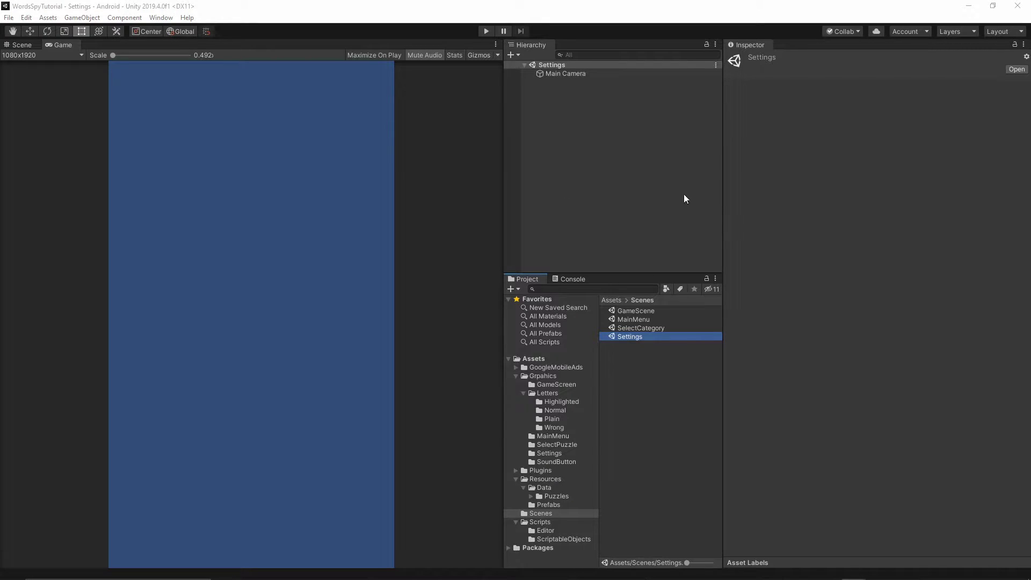
click(565, 73)
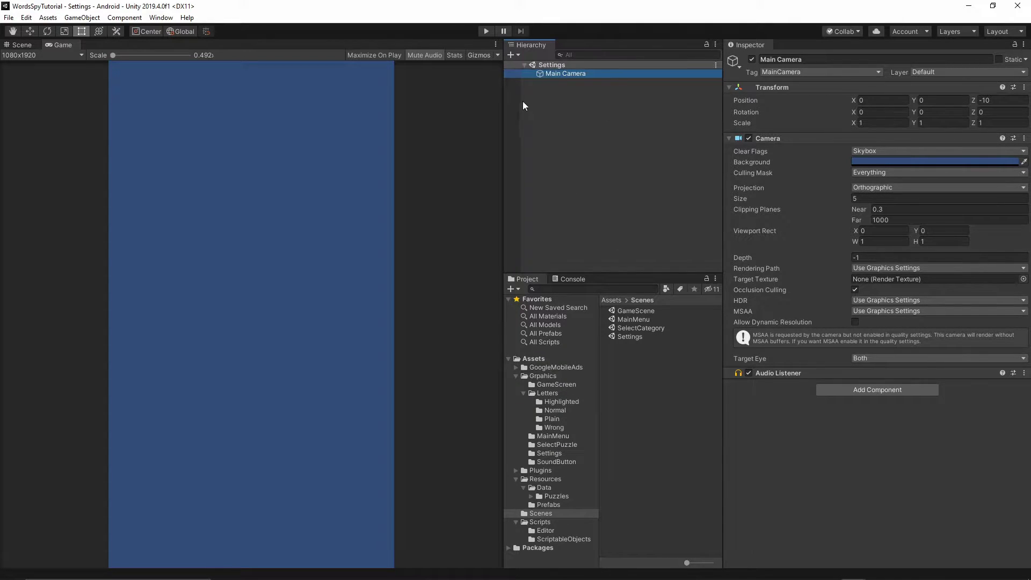
right_click(547, 124)
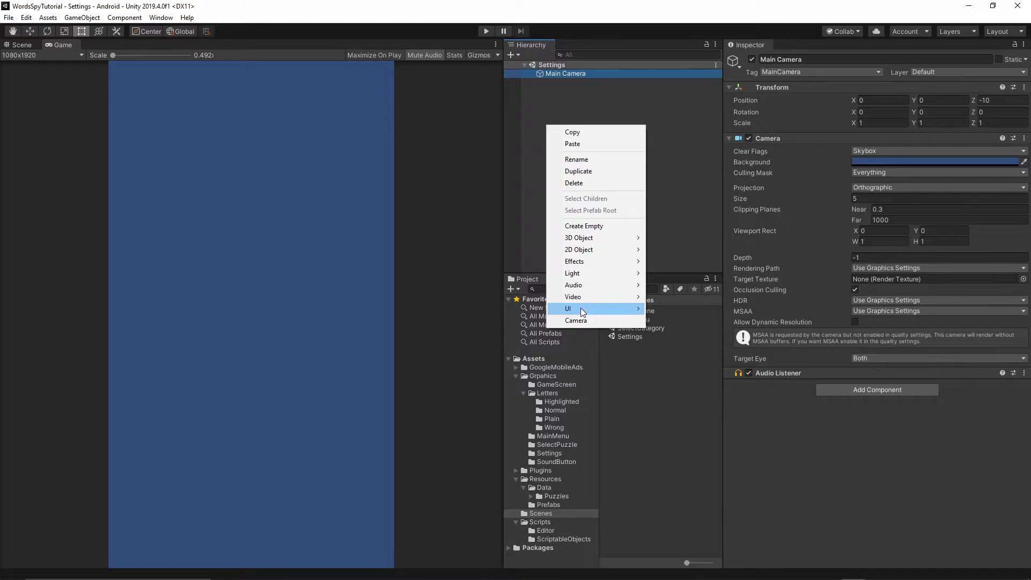
Step: Add a UI Canvas rendered in Screen Space - Camera with Main Camera as render camera
mouse_move(581, 308)
click(682, 462)
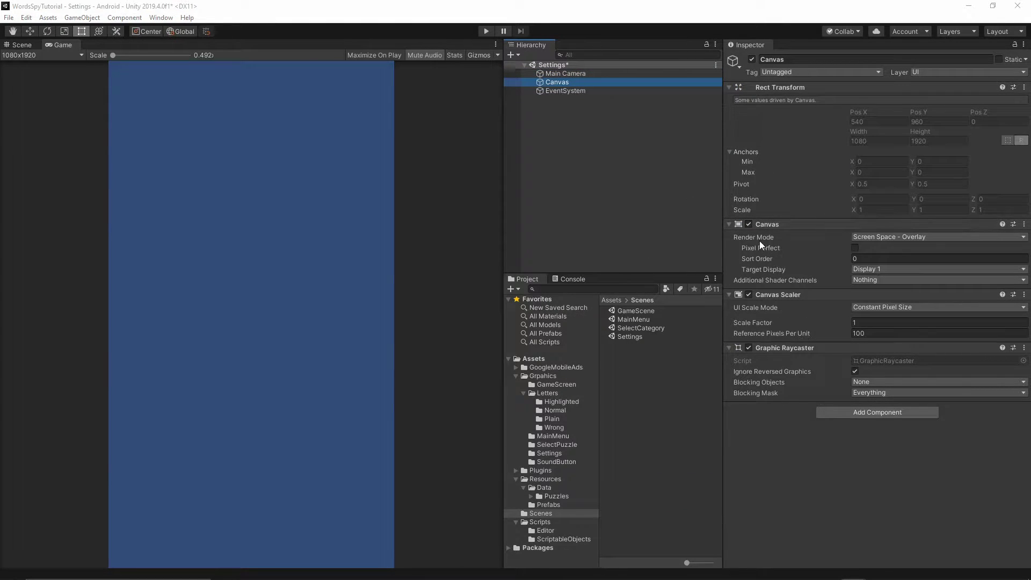
click(869, 237)
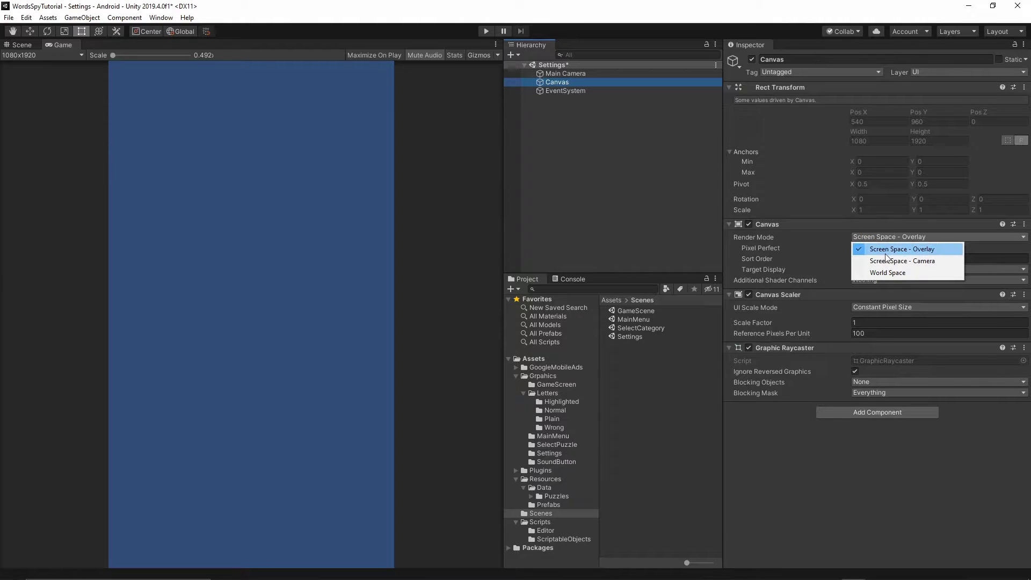
click(894, 261)
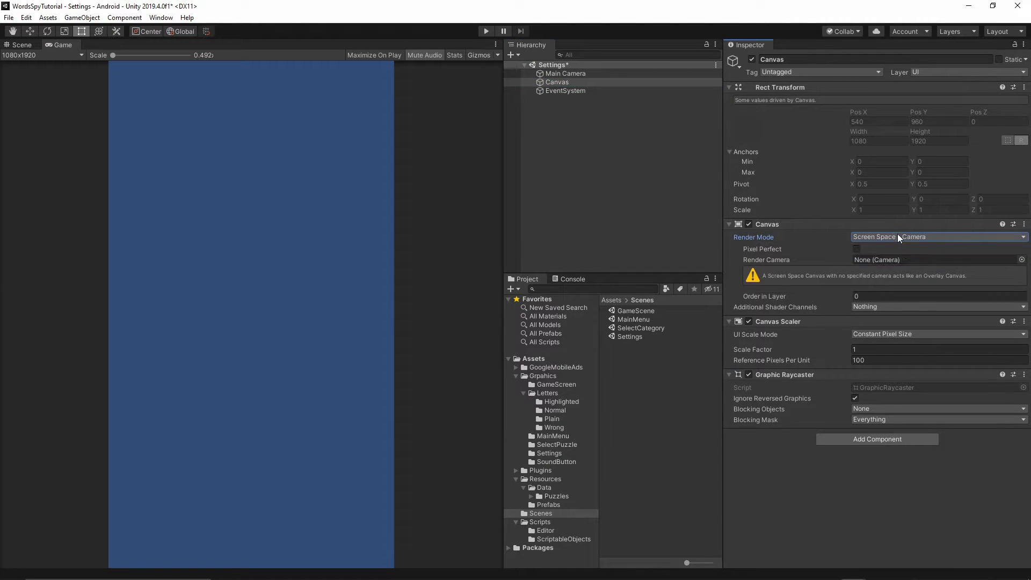
click(557, 74)
drag(556, 72, 874, 263)
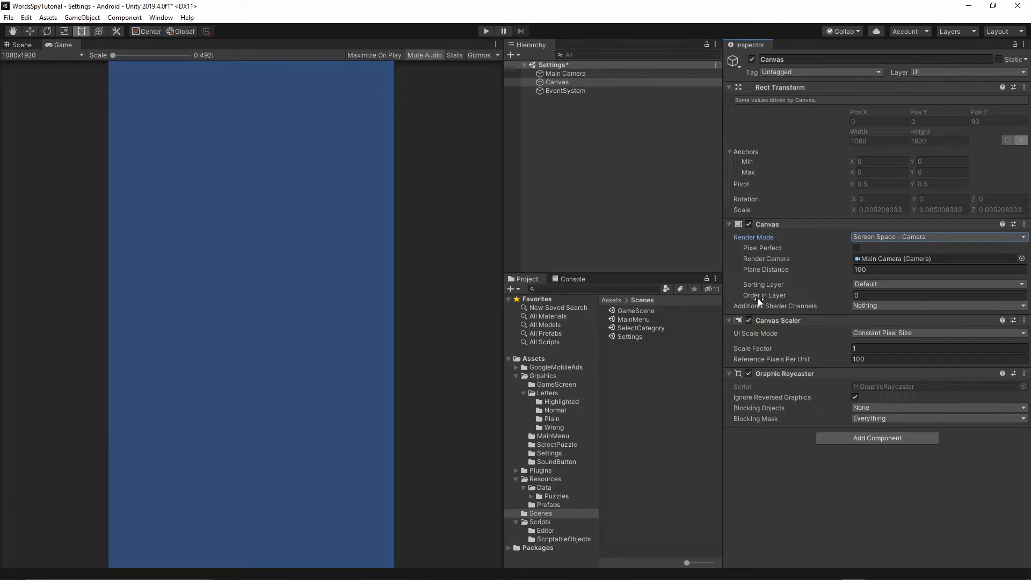
Step: Set the Canvas Scaler to Scale With Screen Size, reference 1080×1920, match 0.5
click(863, 331)
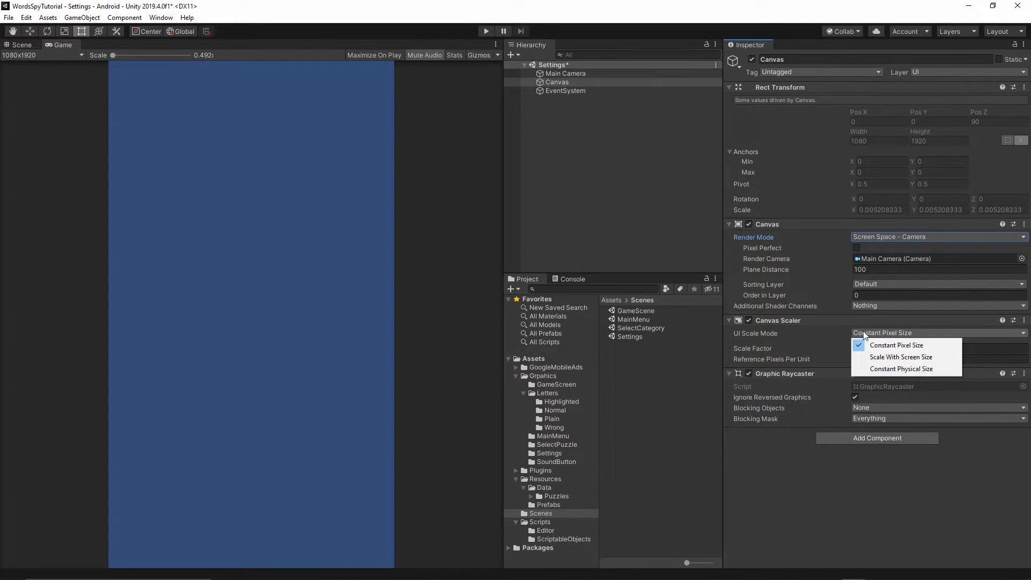
click(886, 359)
click(894, 349)
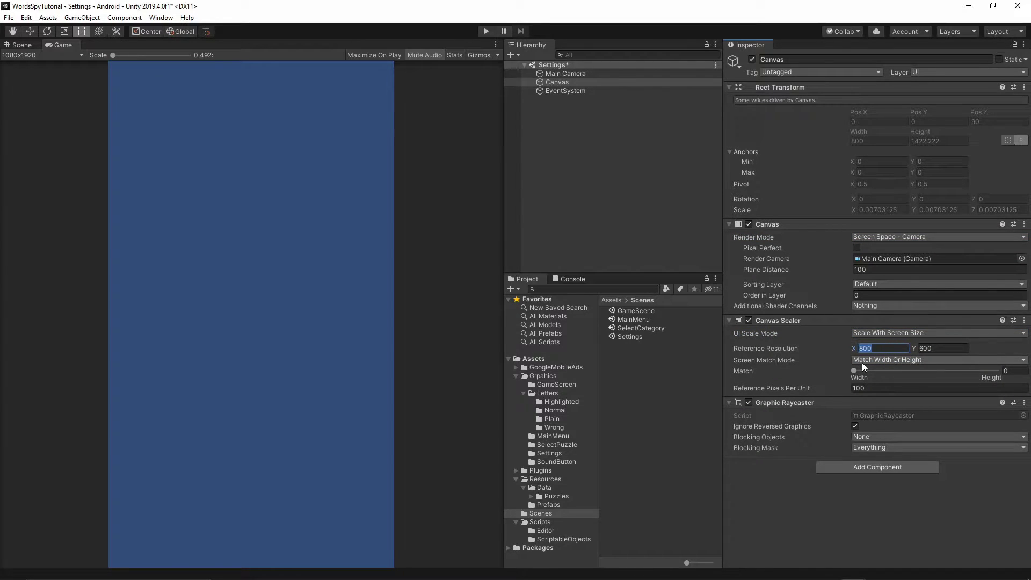
text(108)
key(Tab)
text(1920)
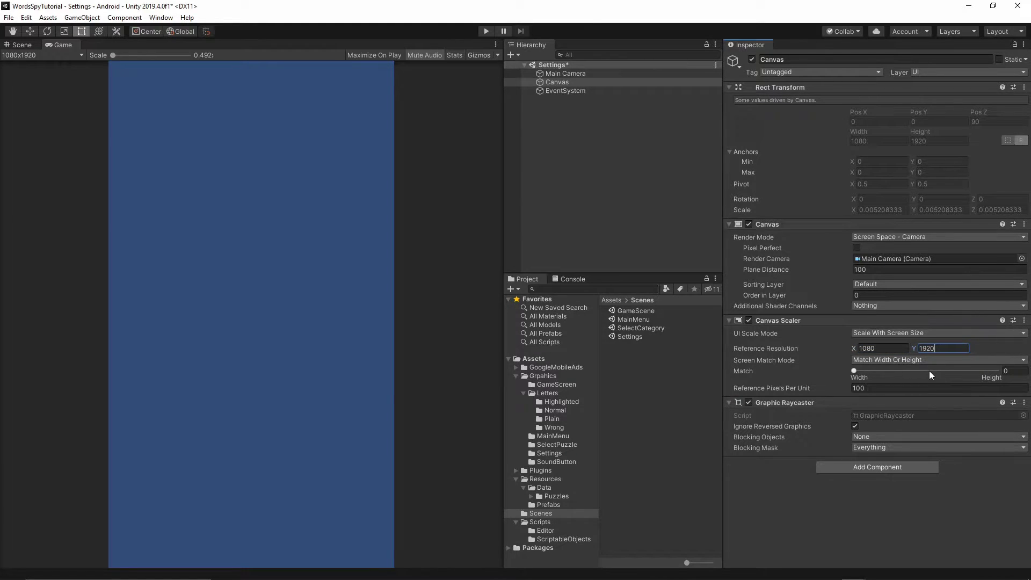
click(1015, 372)
text(0.5)
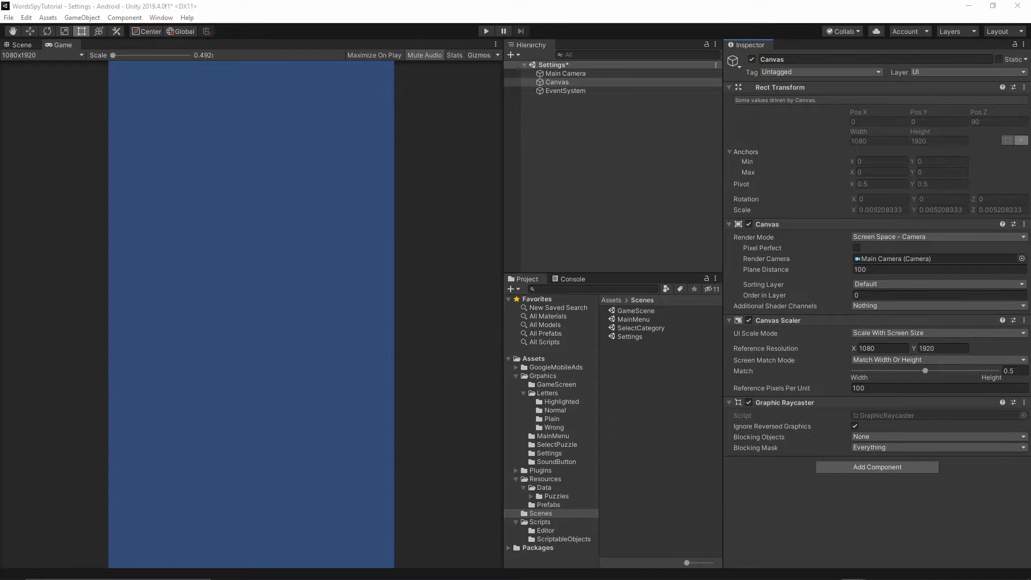
Step: Add a UI Image under the Canvas and rename it 'Background'
right_click(558, 81)
mouse_move(606, 264)
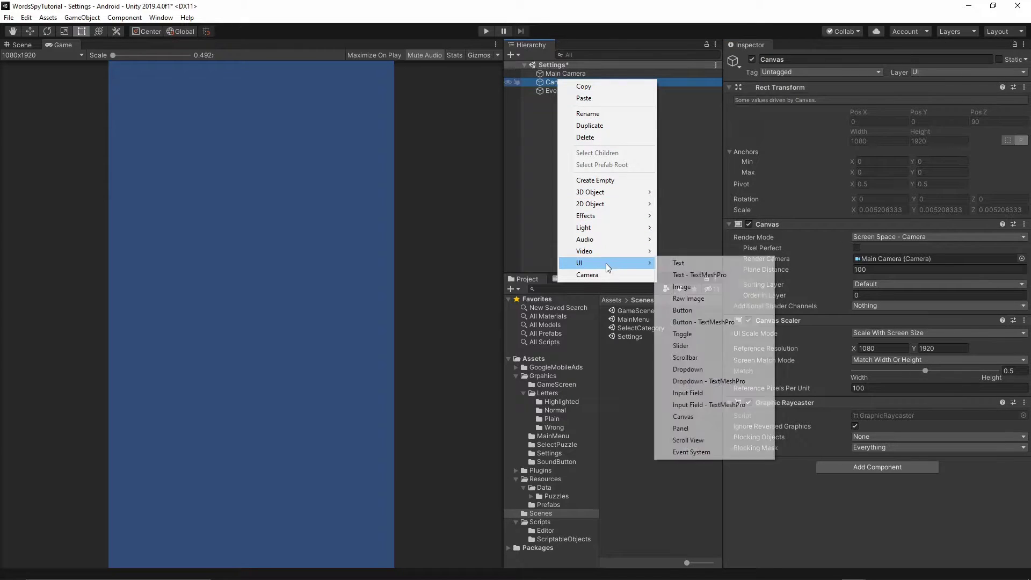
click(696, 289)
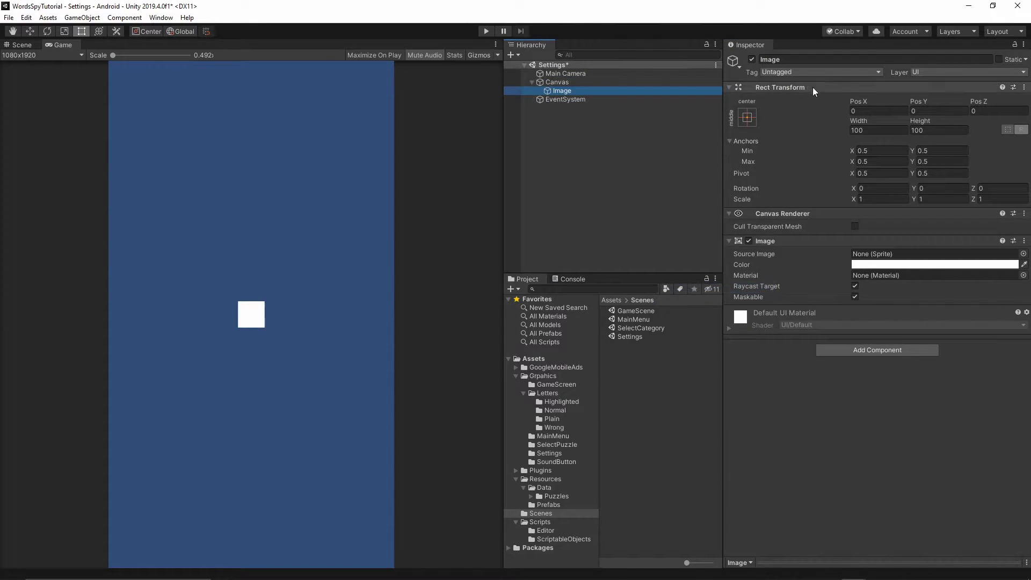
click(827, 60)
key(BackSpace)
key(BackSpace)
key(BackSpace)
key(BackSpace)
key(BackSpace)
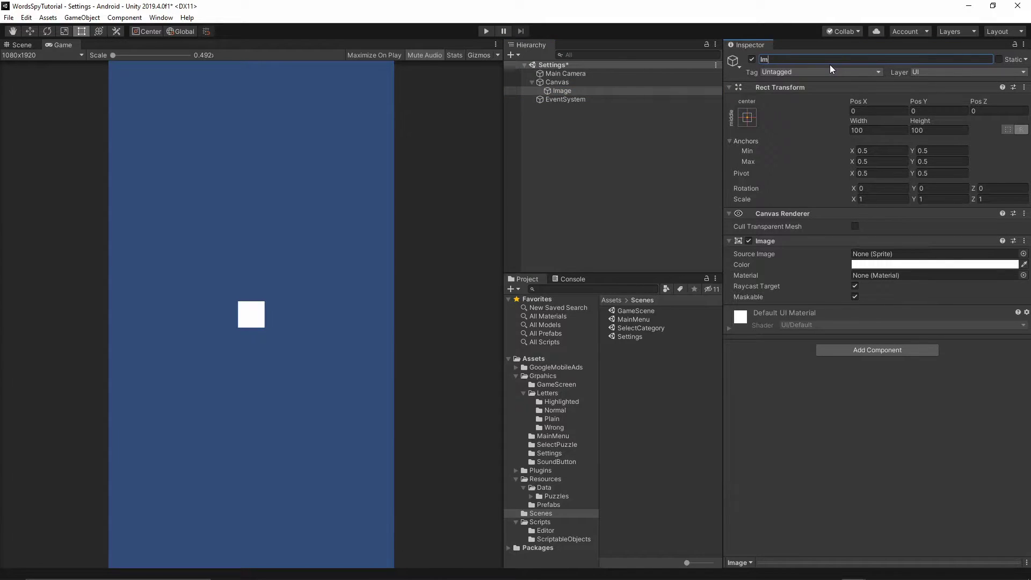
text(Background)
key(Return)
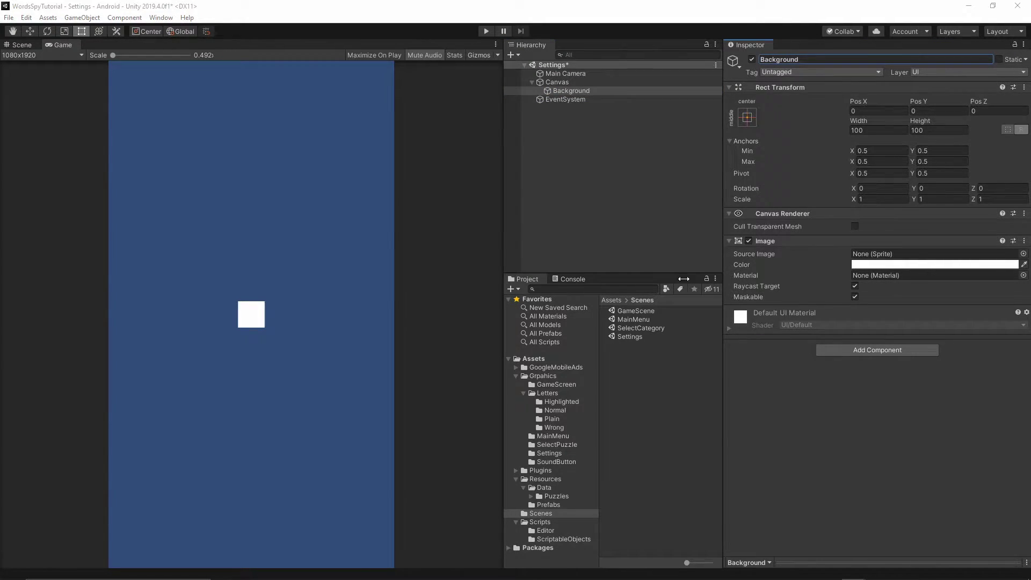
Step: Assign the Background sprite from Grpahics as Source Image and set it to native size
click(533, 379)
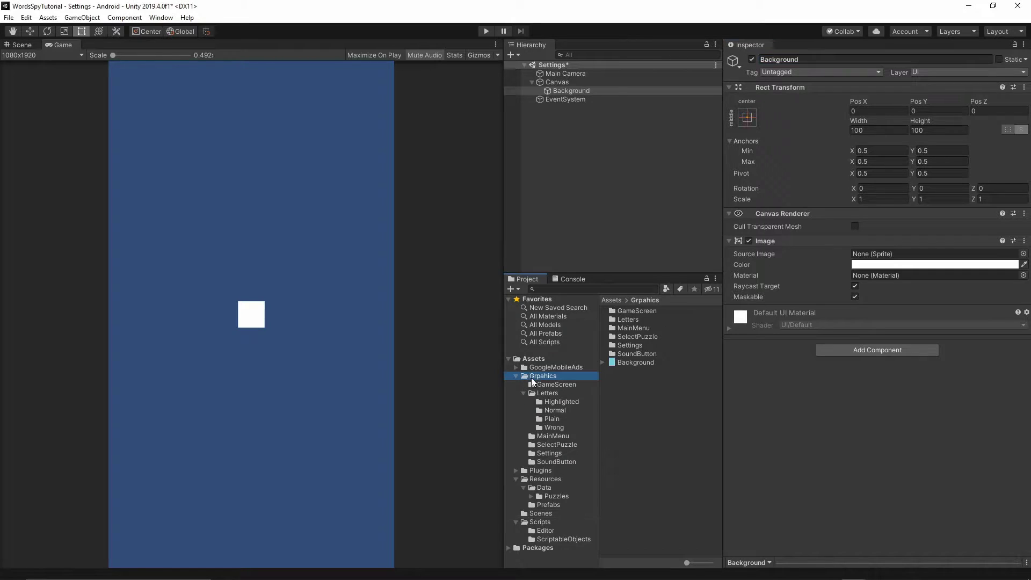
click(629, 364)
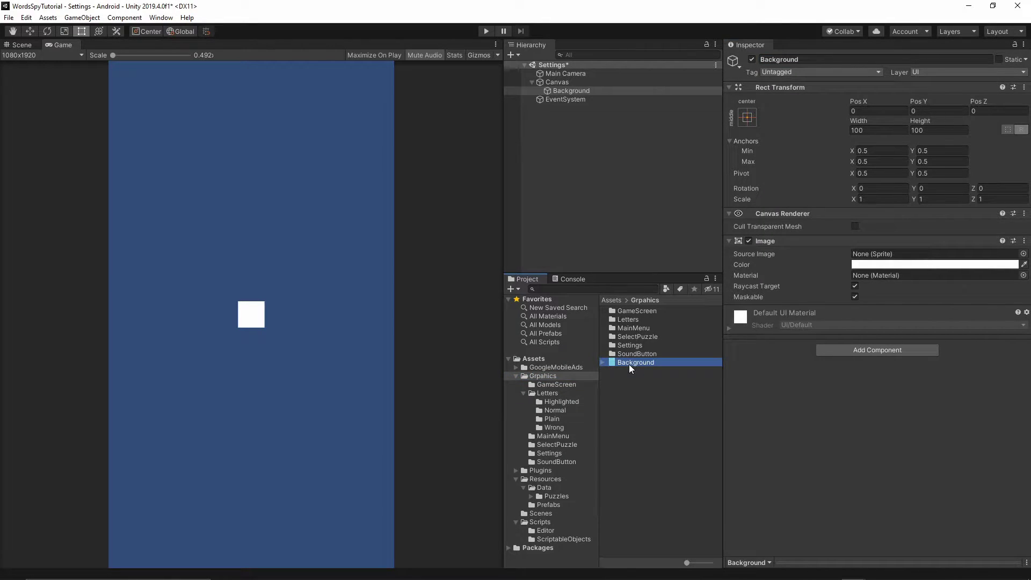
drag(629, 364, 874, 259)
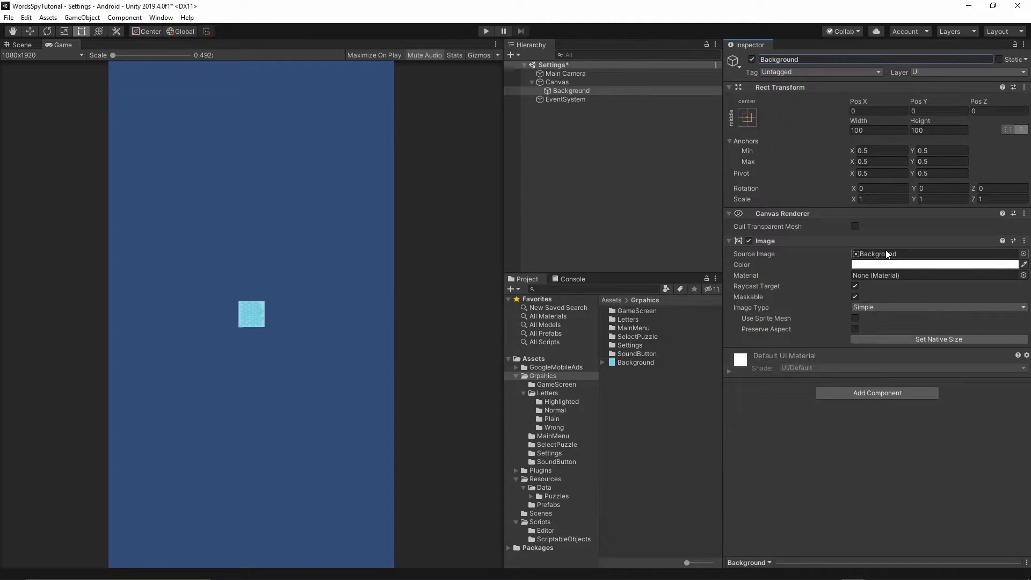
click(936, 340)
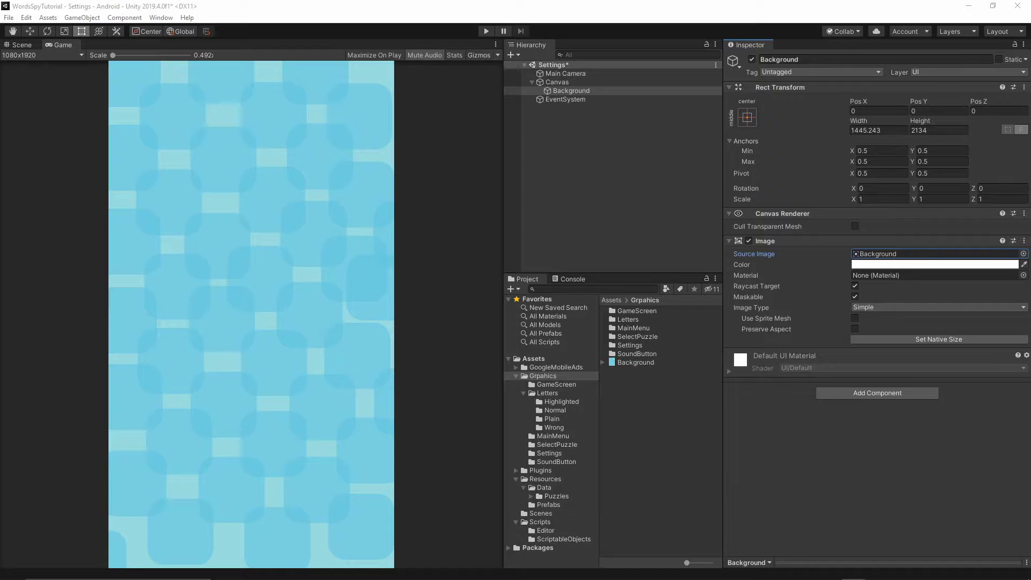
Step: Add a UI Image under the Canvas named 'Title'
right_click(563, 85)
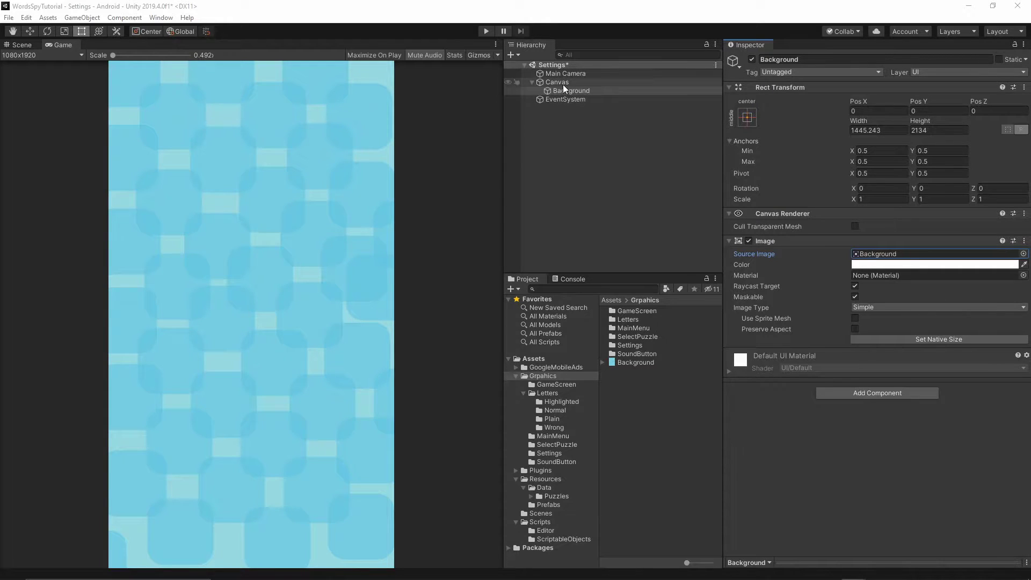
mouse_move(608, 269)
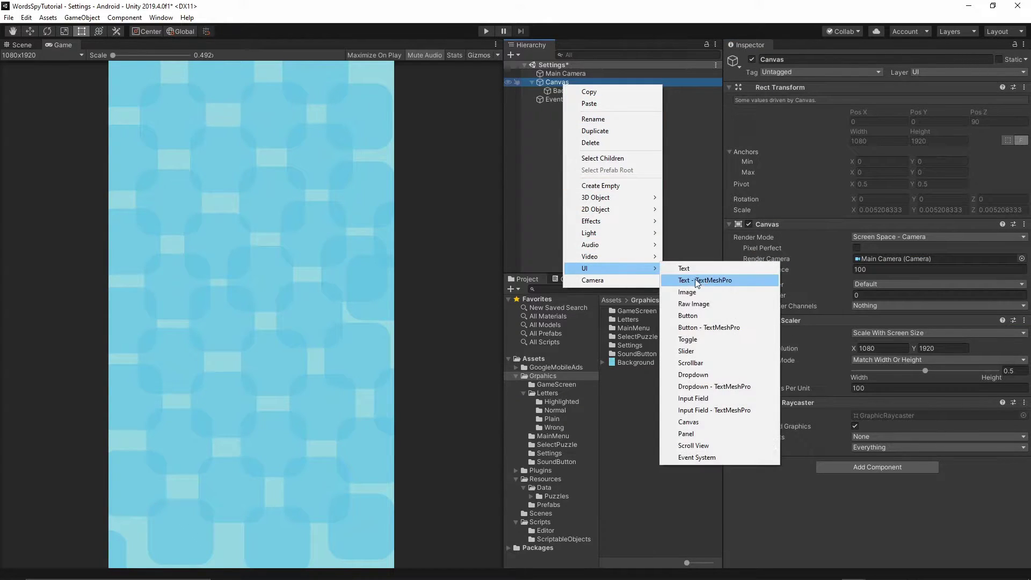
click(698, 293)
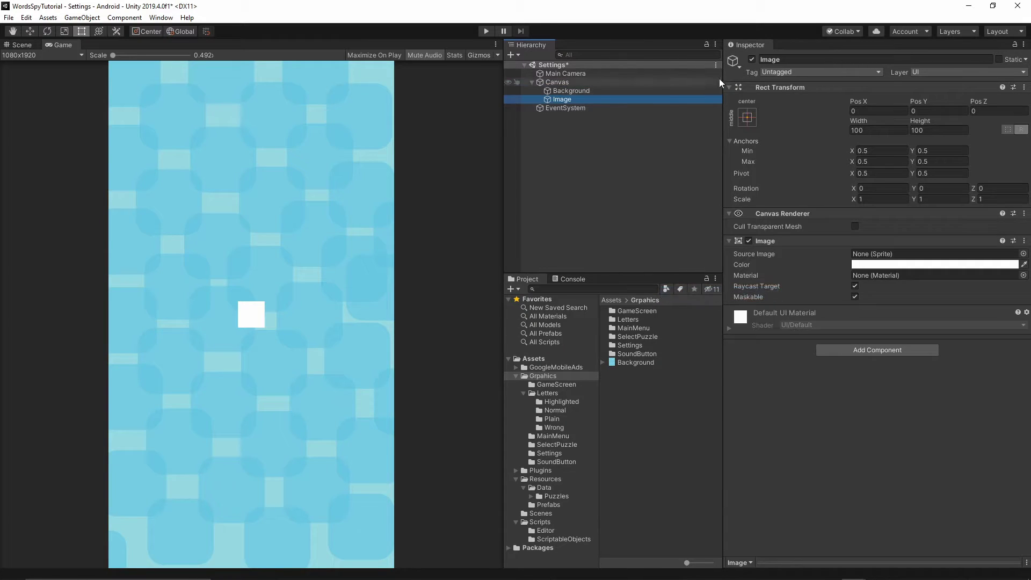
click(813, 60)
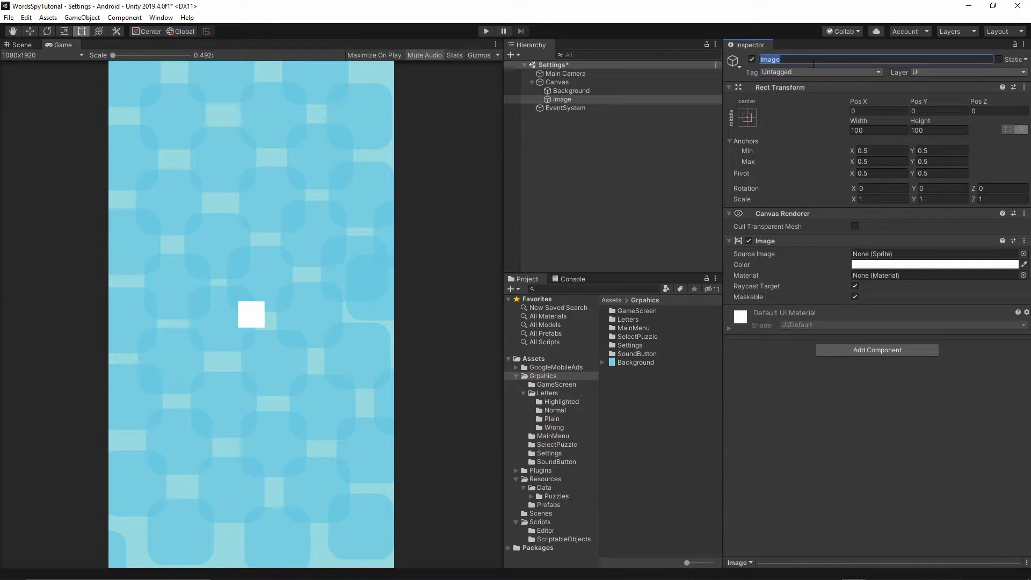
text(Title)
key(Return)
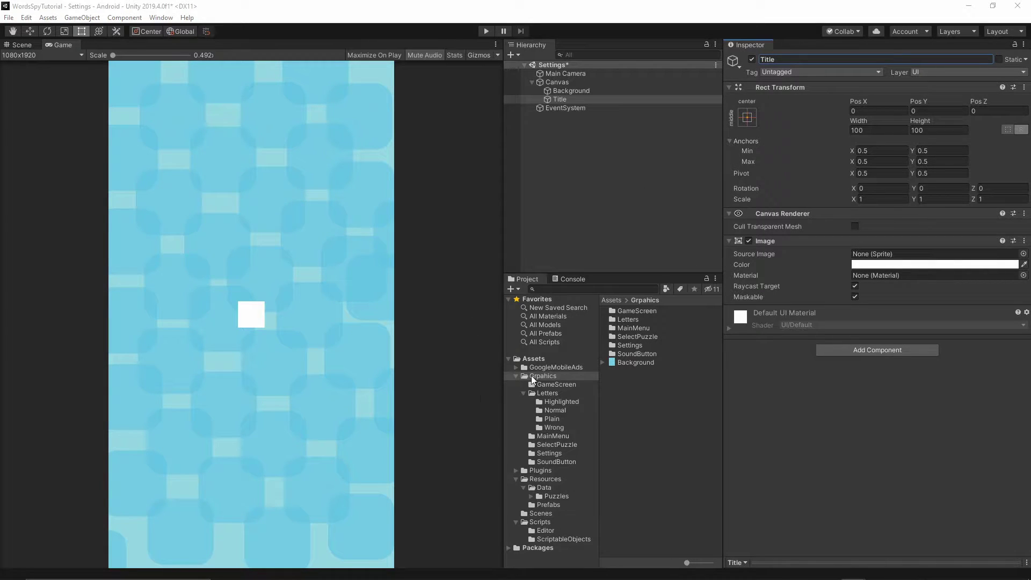
Step: Give Title the SETTINGS sprite at native 805×132 and raise it to Pos Y 821.32
click(549, 453)
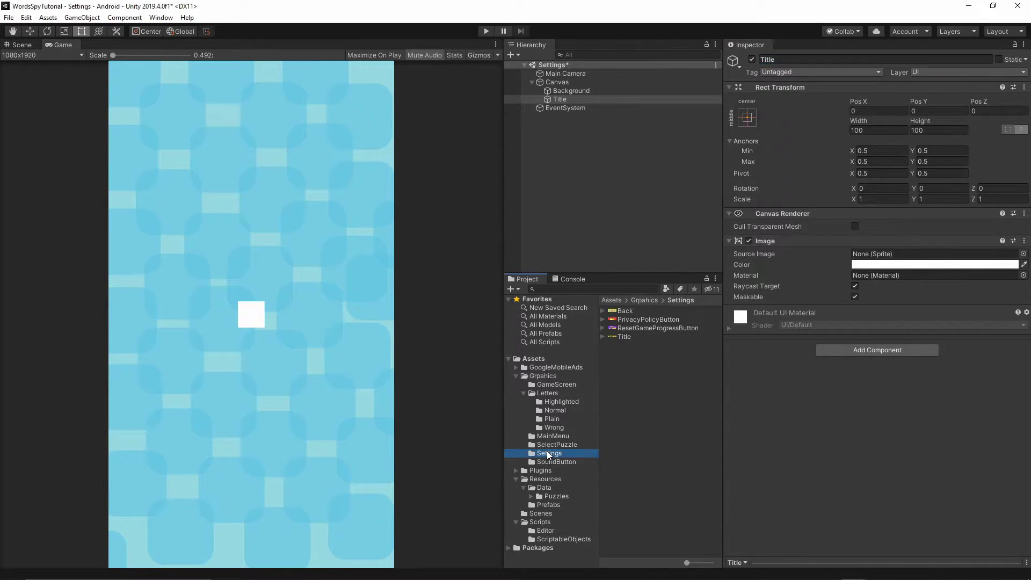
click(623, 336)
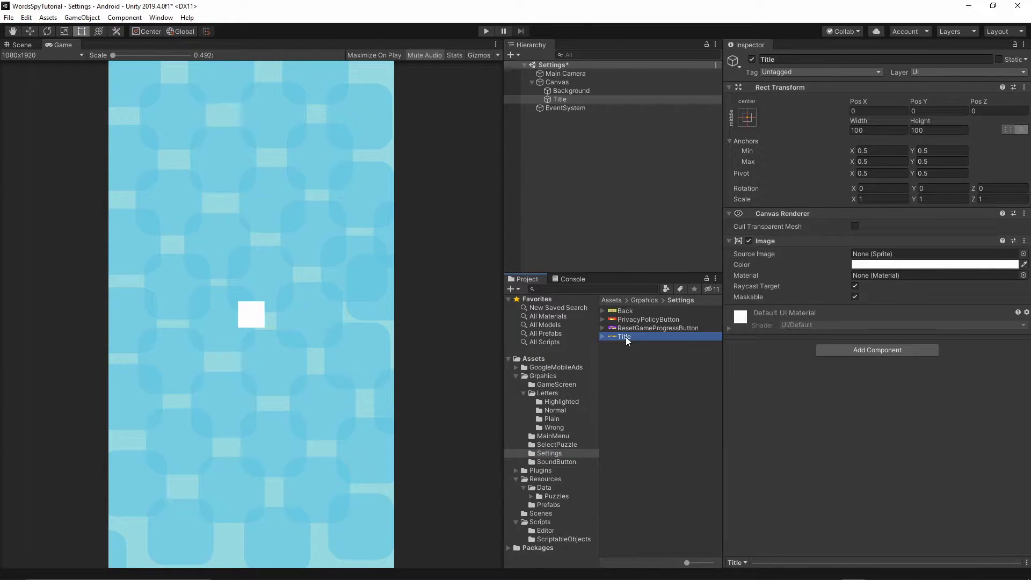
drag(627, 336, 880, 253)
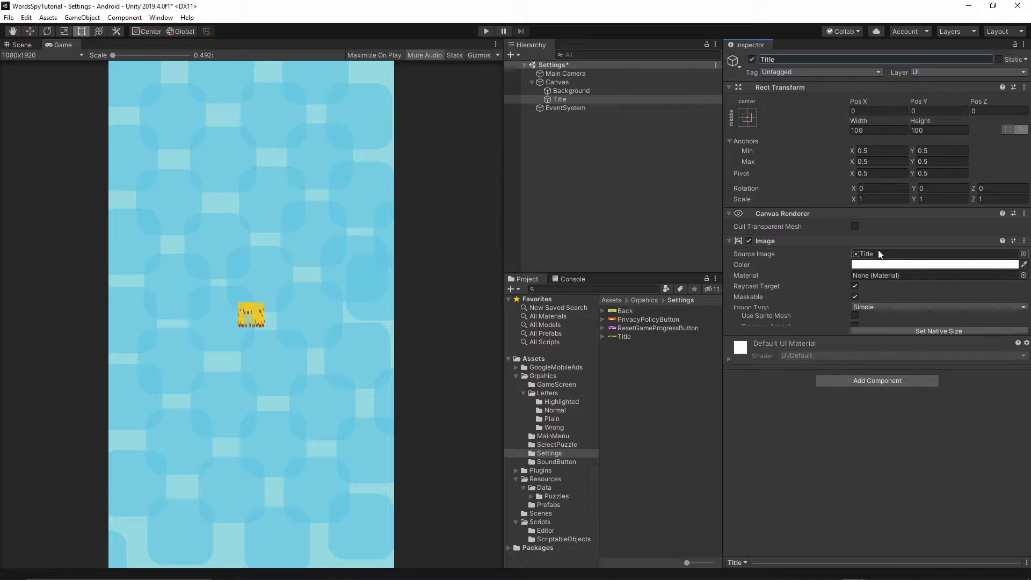
click(921, 340)
click(921, 341)
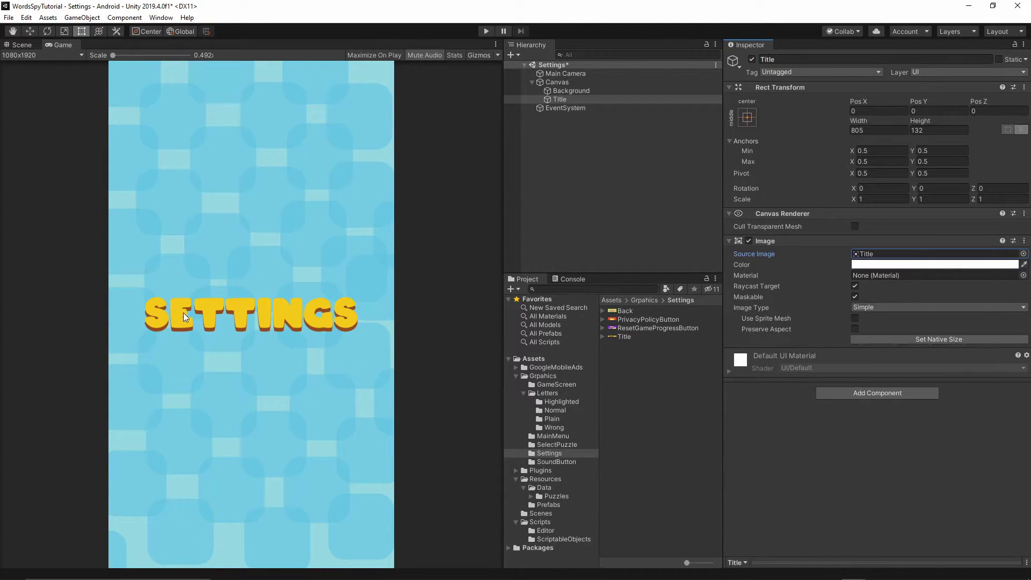
drag(923, 103, 616, 147)
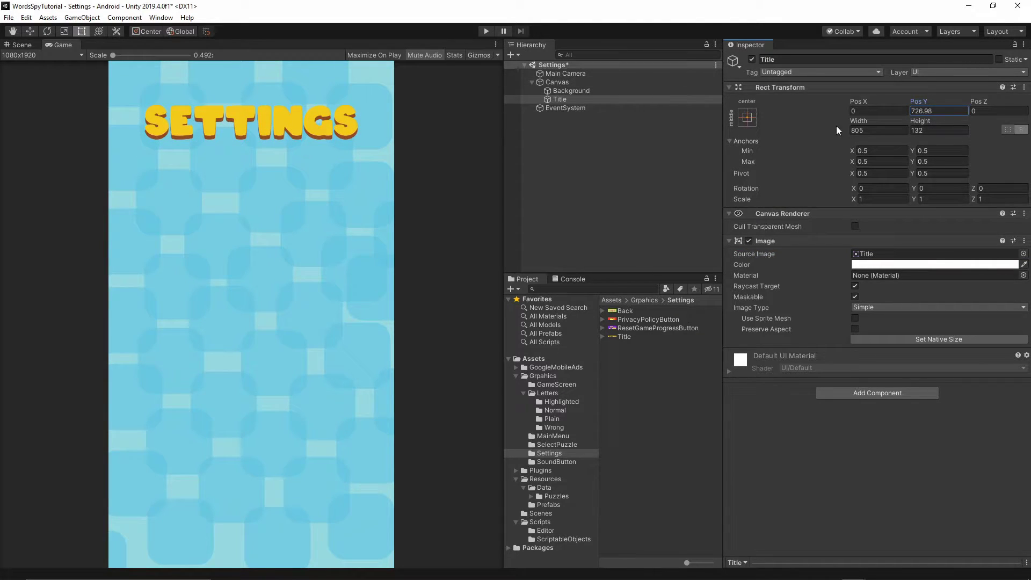
drag(918, 101, 562, 200)
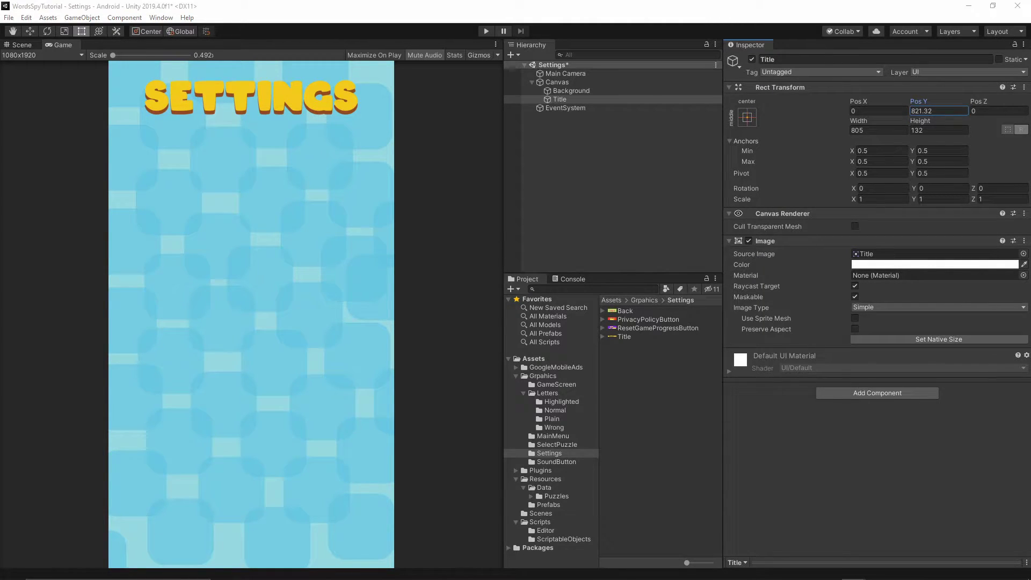
Step: Add a UI Button under the Canvas named 'Back'
right_click(550, 83)
mouse_move(608, 272)
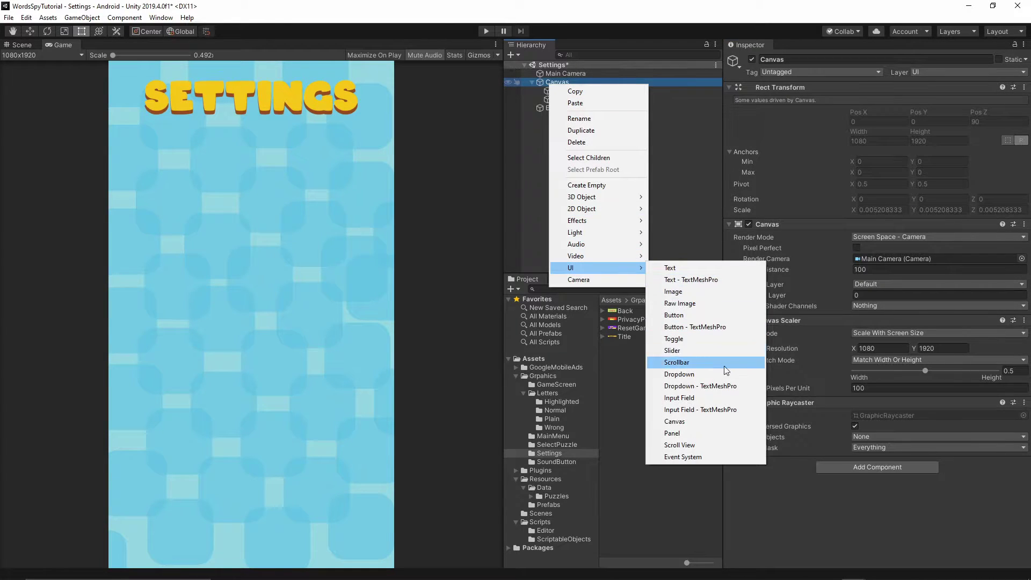
click(697, 315)
click(791, 60)
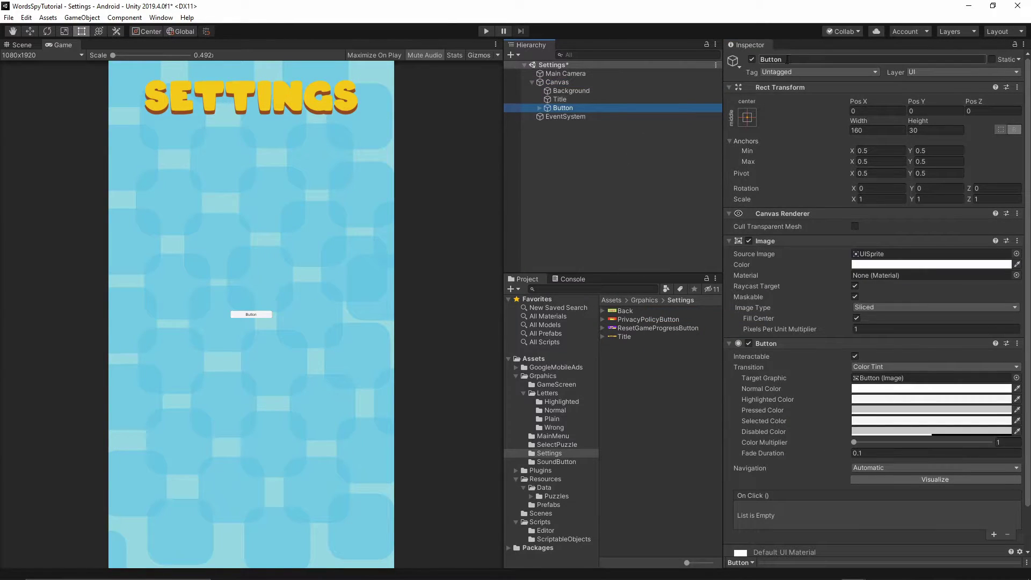
text(Back)
key(Return)
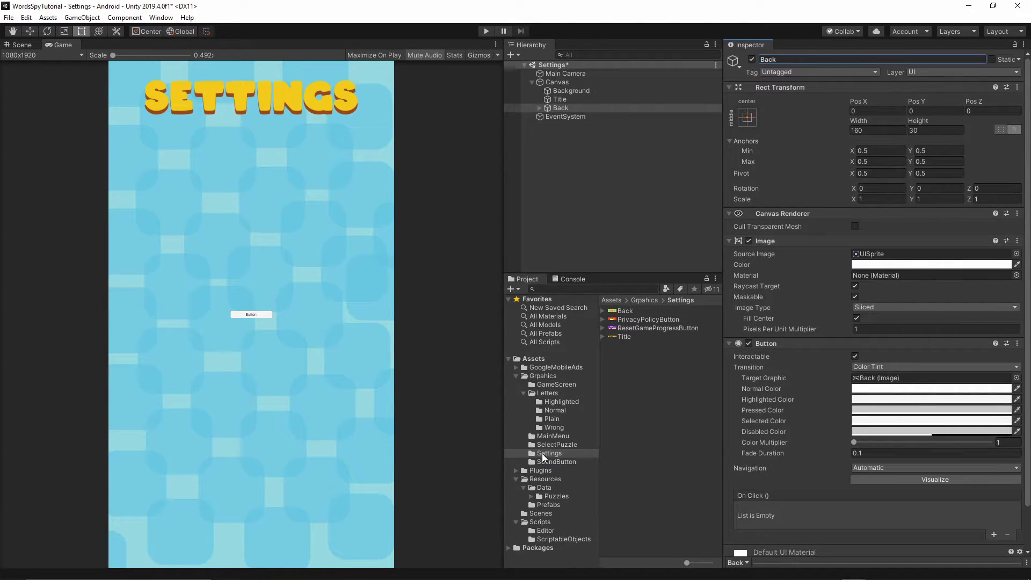
Step: Apply the Back sprite to the button and set it to native 490×189
click(624, 312)
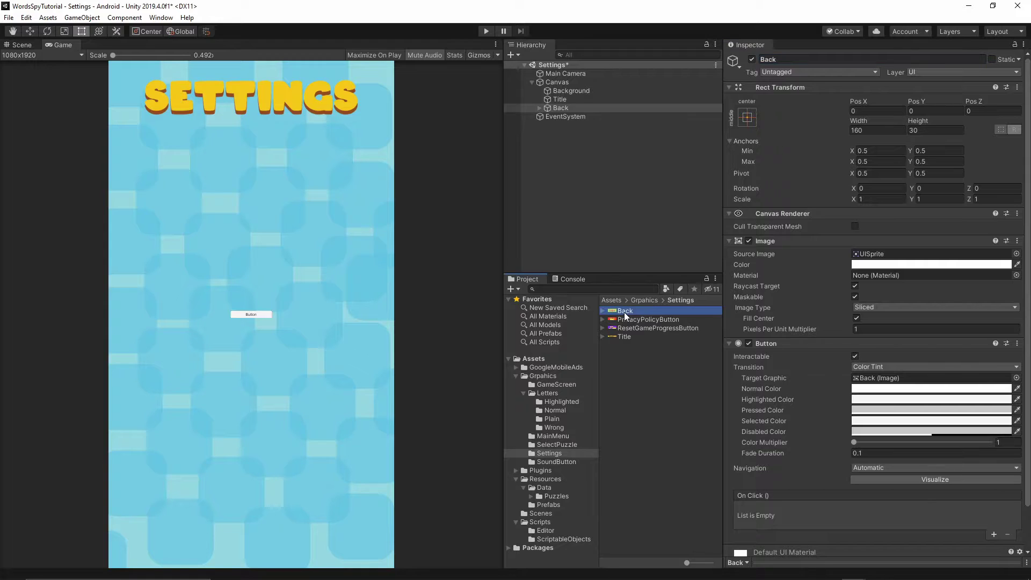
drag(624, 311, 880, 254)
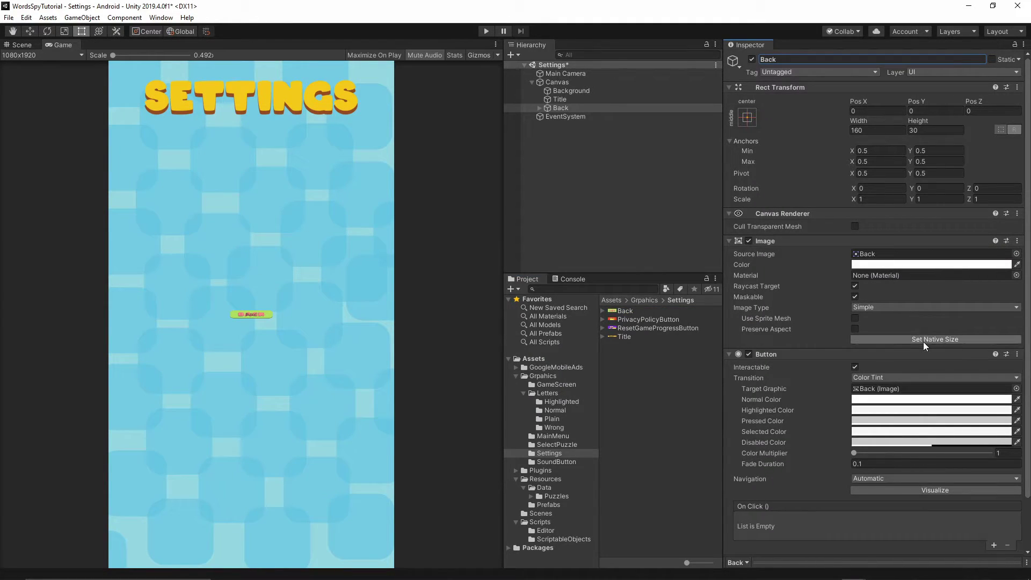
click(923, 341)
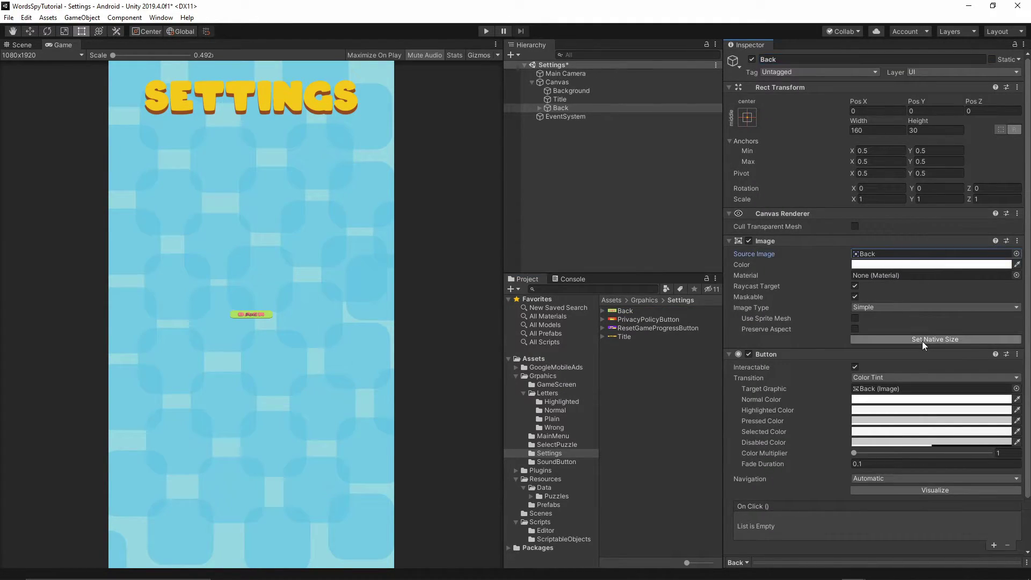
Step: Delete the Back button's Text child and move the button to Pos Y -800.5
click(539, 108)
click(567, 117)
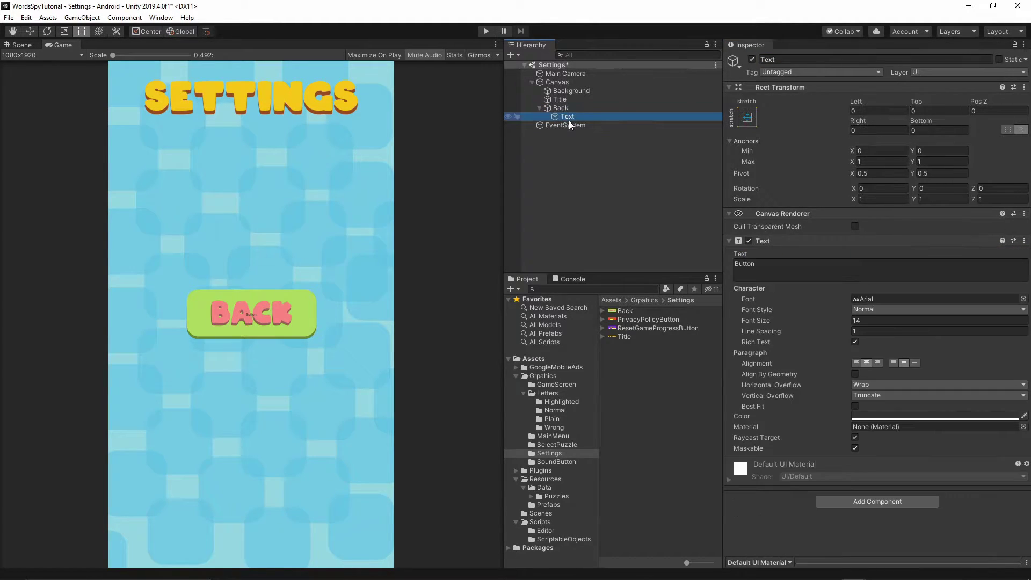
key(Delete)
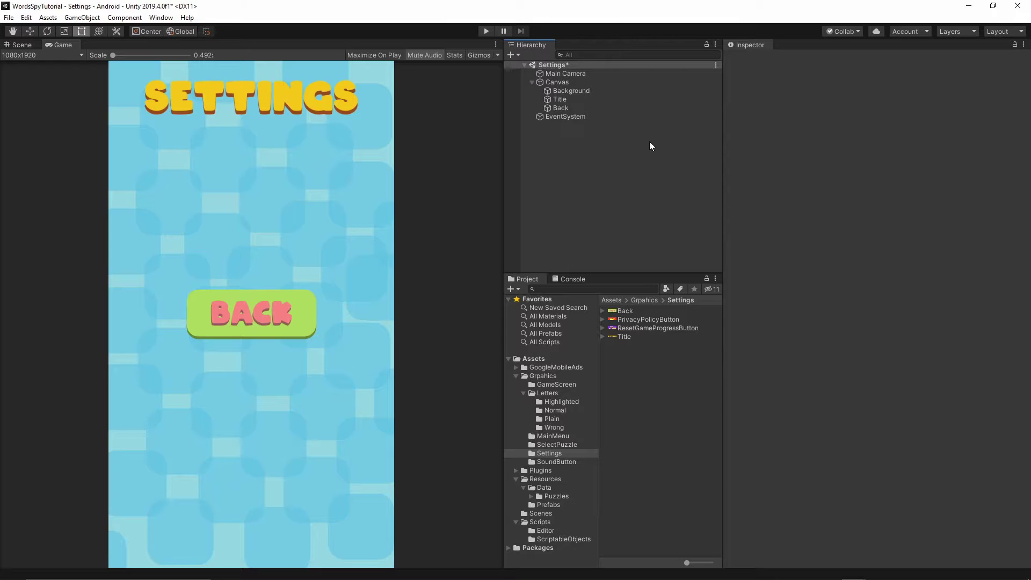
click(558, 108)
click(920, 109)
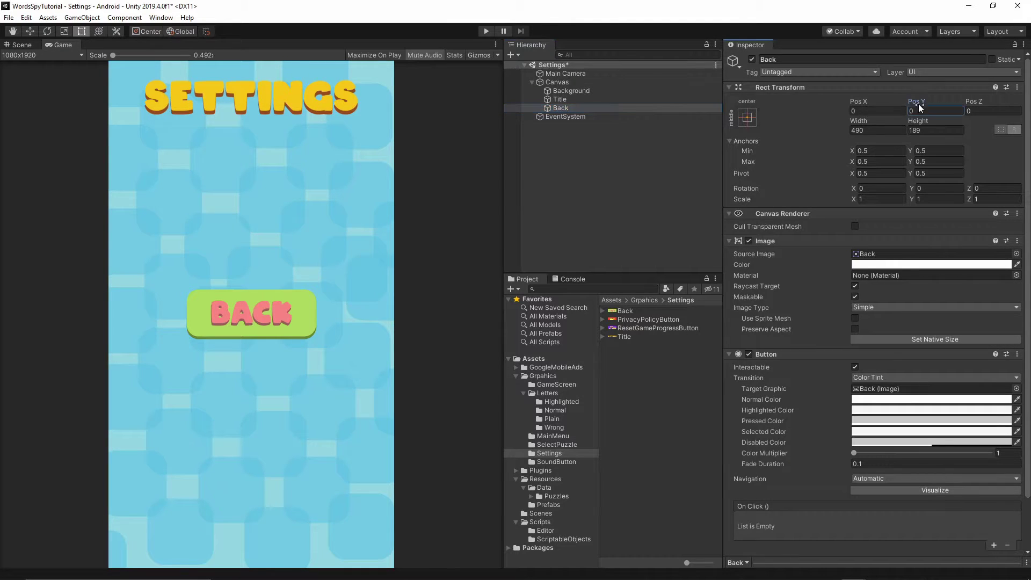
drag(920, 107, 401, 239)
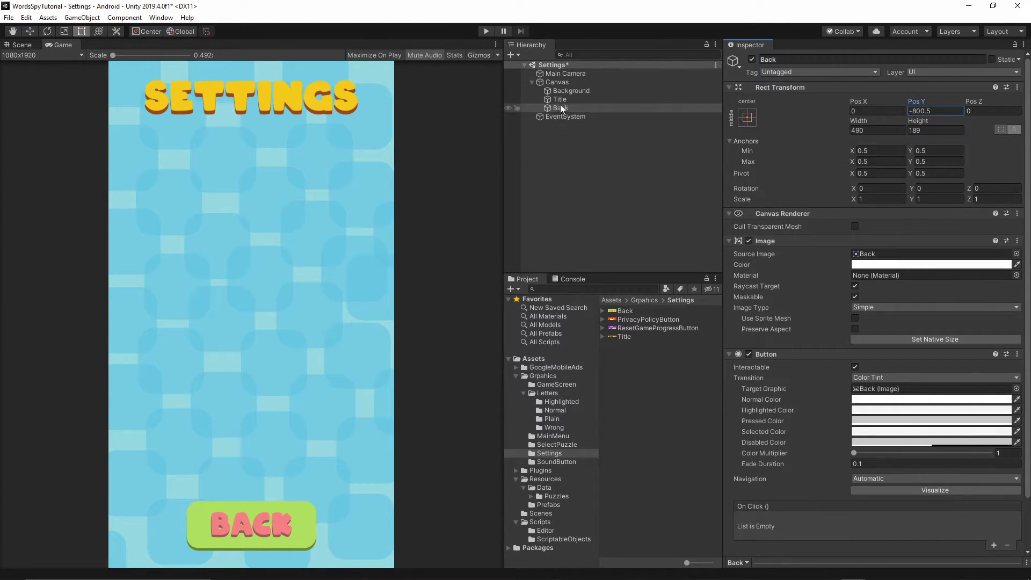
Step: Add a UI Button under the Canvas named 'ResetGameData'
right_click(553, 82)
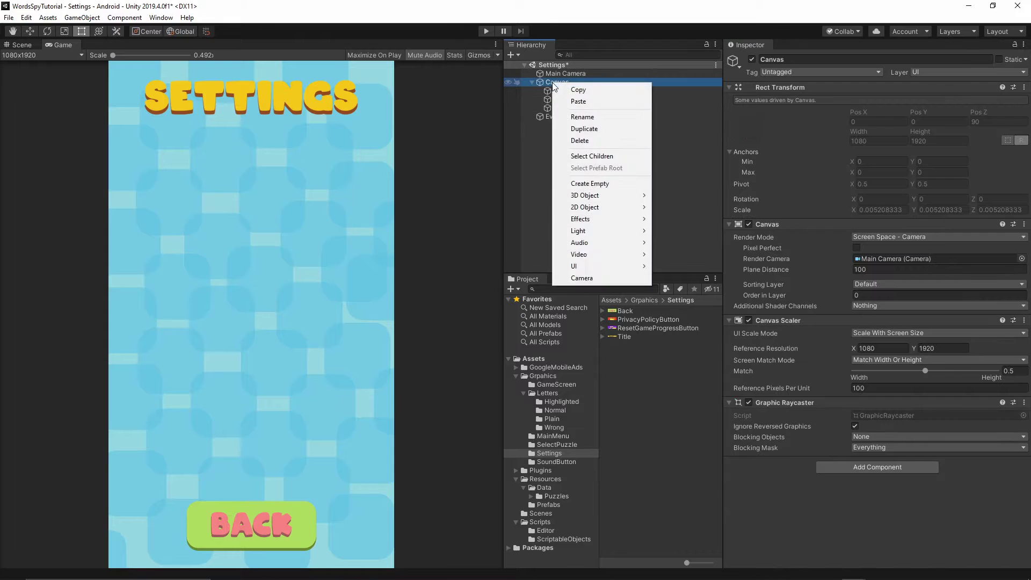
mouse_move(589, 265)
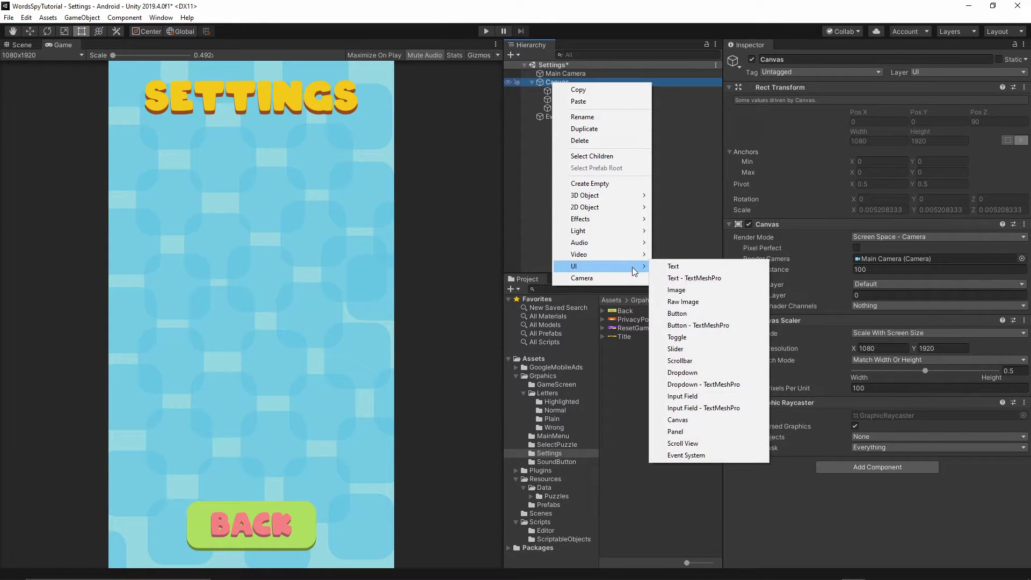
click(698, 314)
click(802, 60)
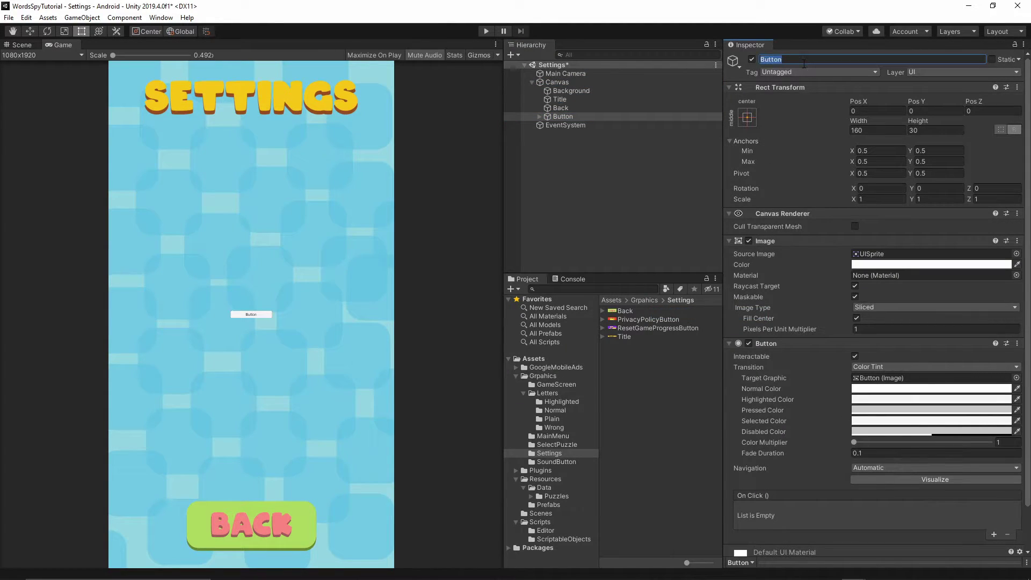
text(ResetGameData)
key(Return)
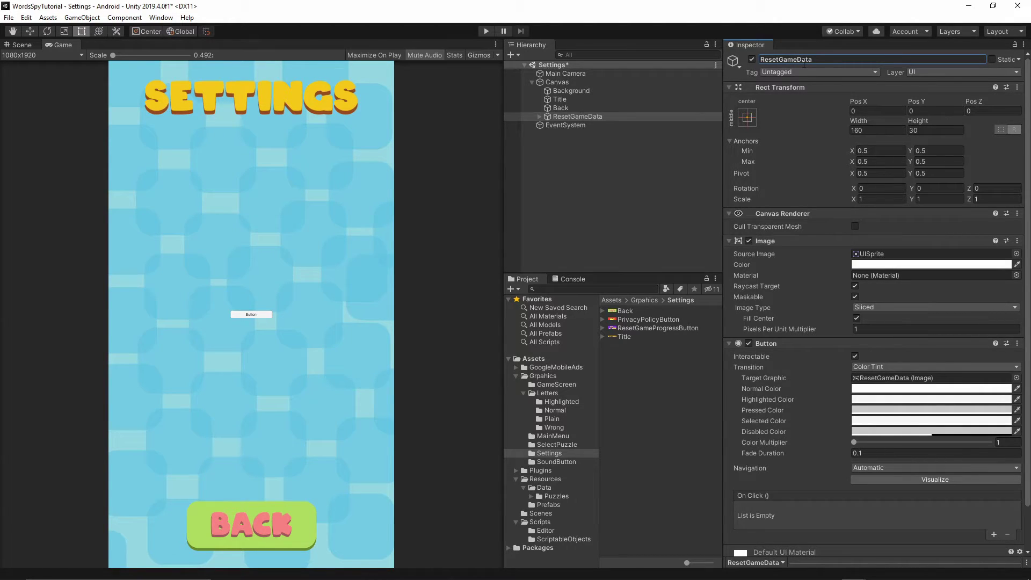
Step: Apply the ResetGameProgressButton sprite and set the button to native 532×180
click(633, 328)
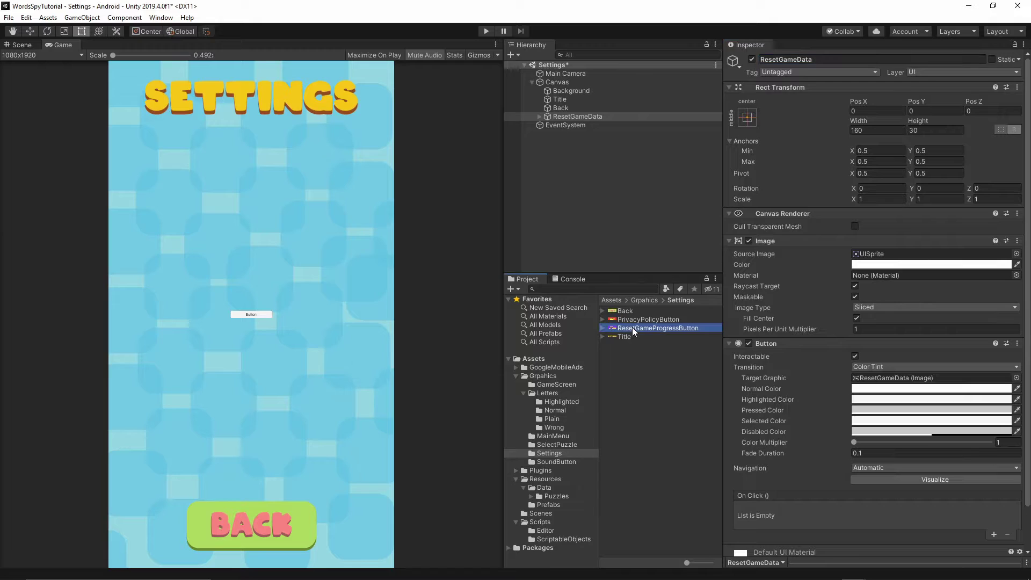
drag(633, 327, 908, 254)
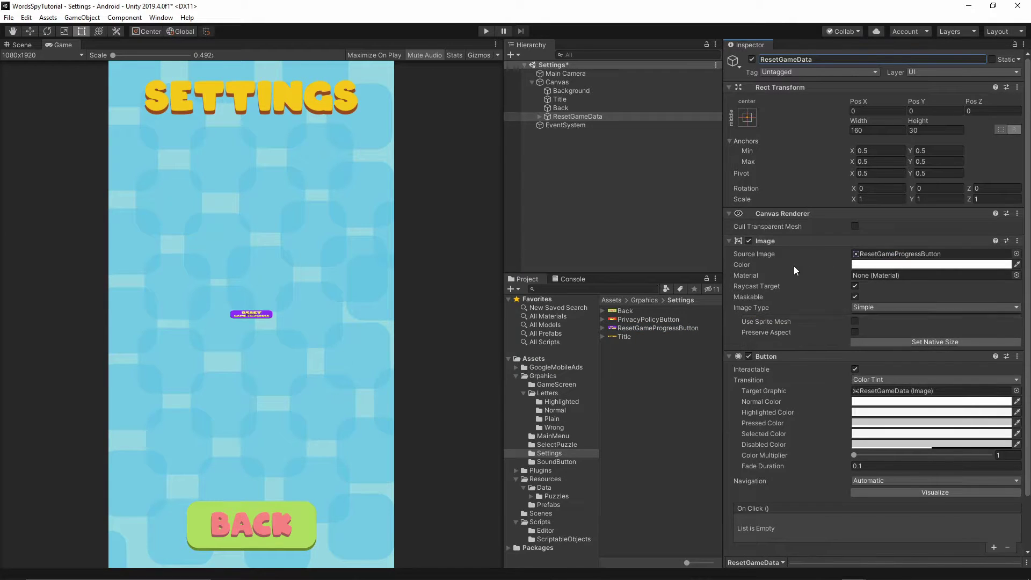
click(942, 339)
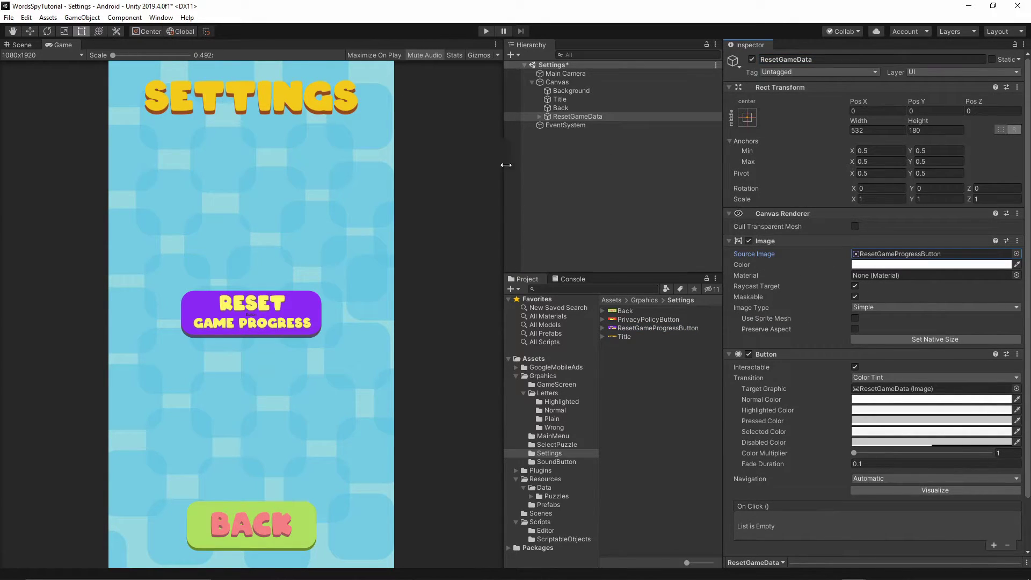
Step: Remove ResetGameData's Text child and move the button to Pos Y -378.16, above BACK
click(539, 116)
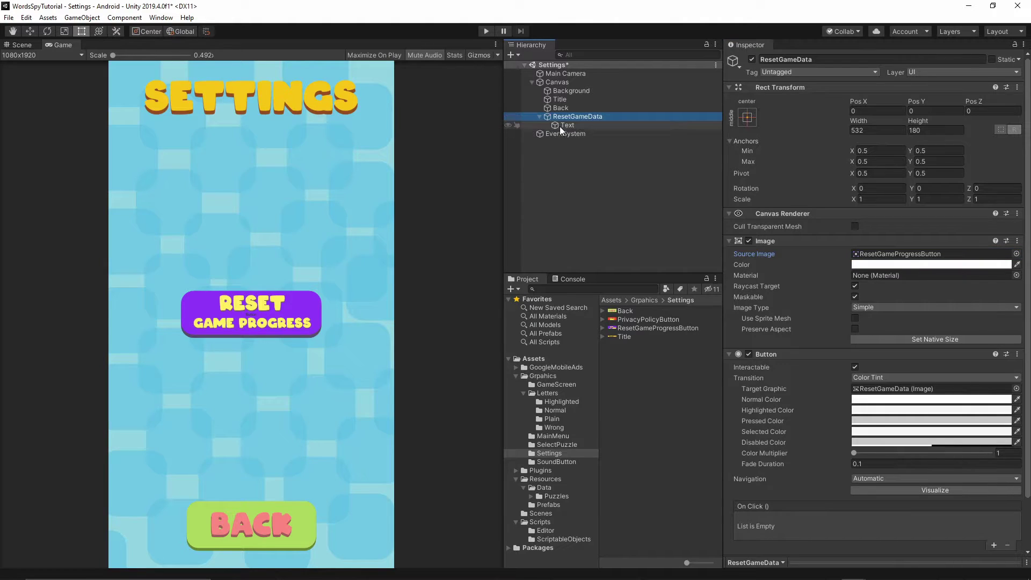
click(561, 126)
click(581, 163)
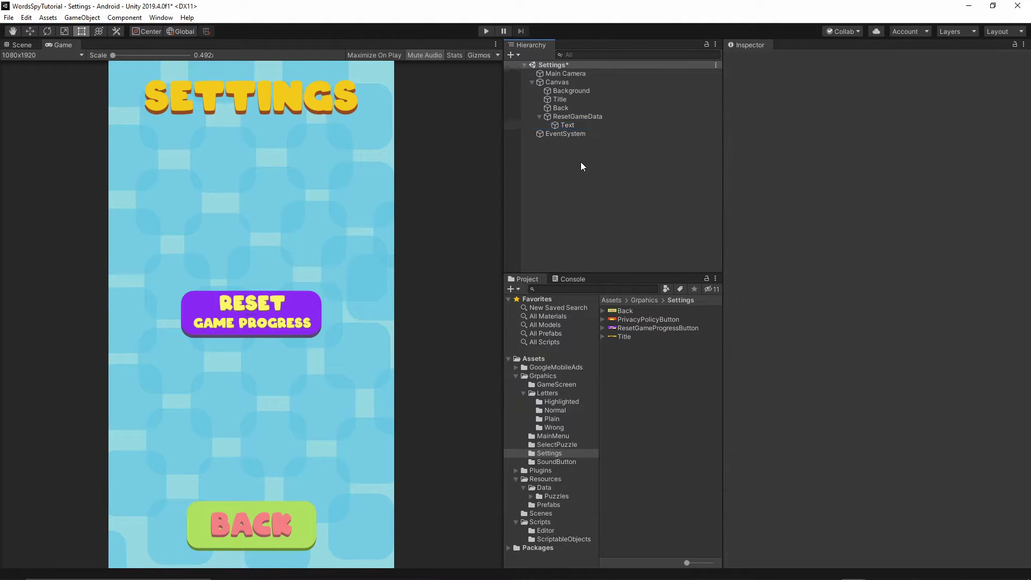
click(572, 116)
drag(918, 102, 557, 233)
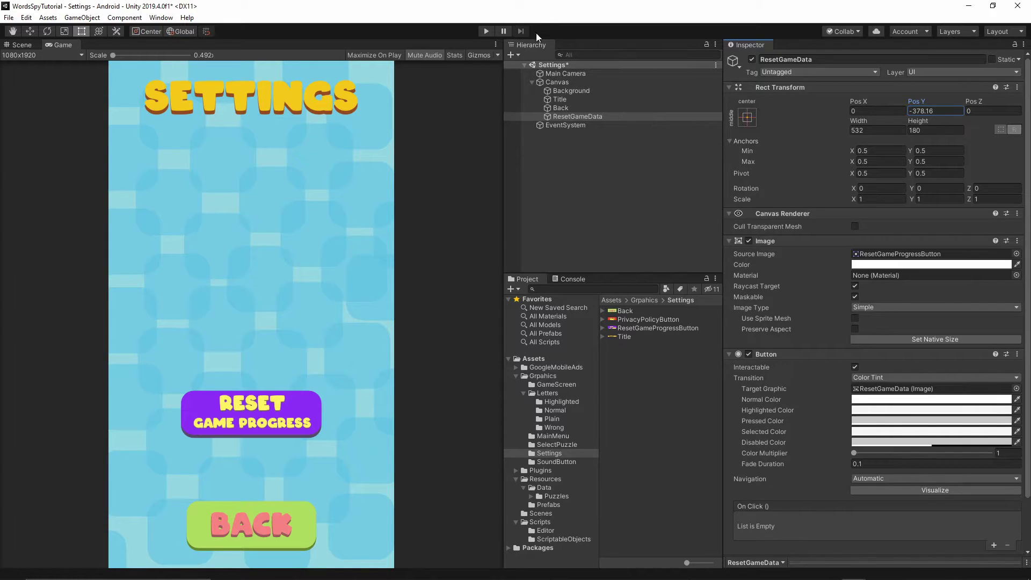
Step: Add a UI Button under the Canvas named 'PrivacyPolicy'
right_click(558, 82)
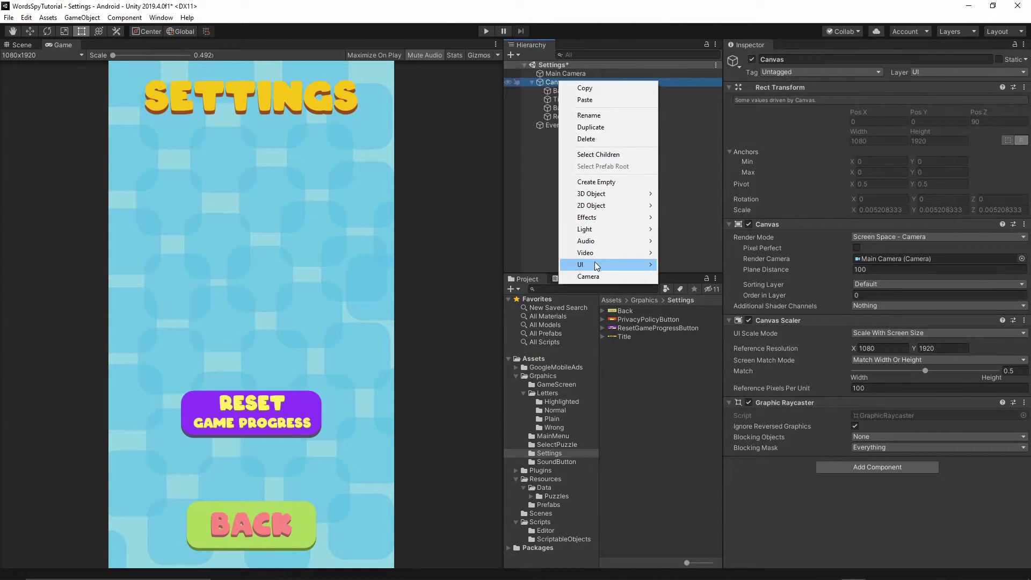
mouse_move(595, 263)
click(698, 311)
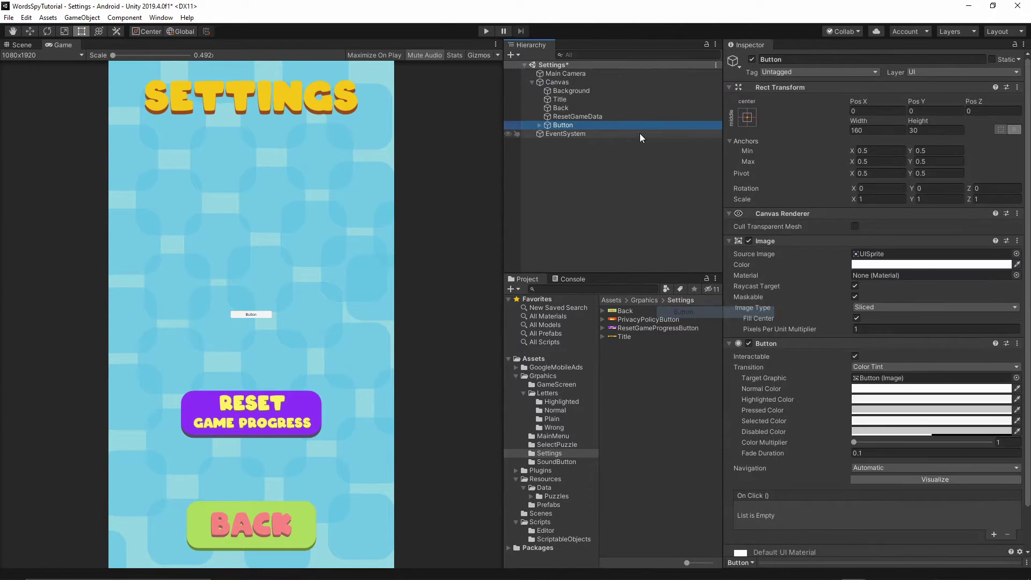
click(794, 59)
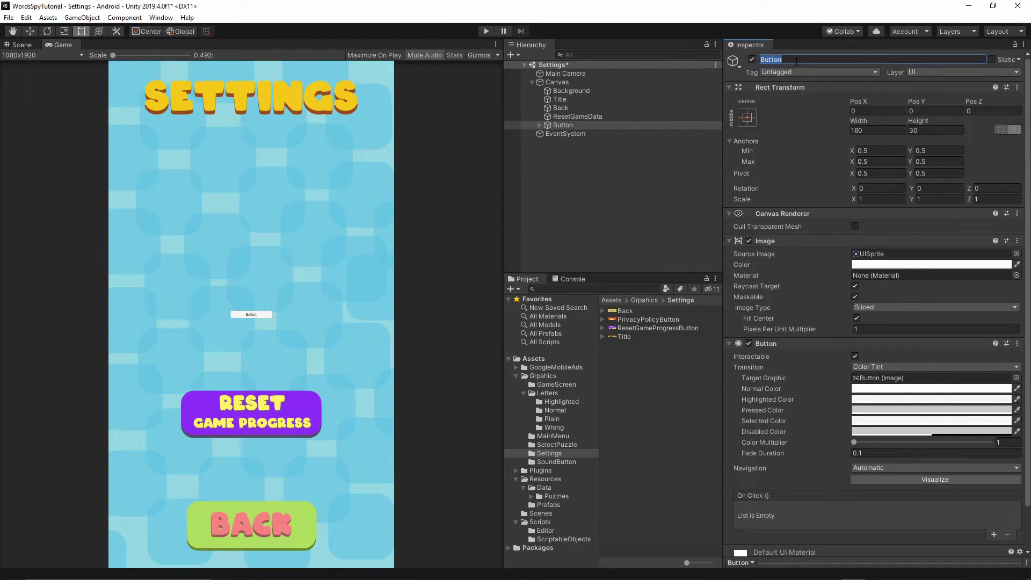
text(PrivacyPolicy)
key(Return)
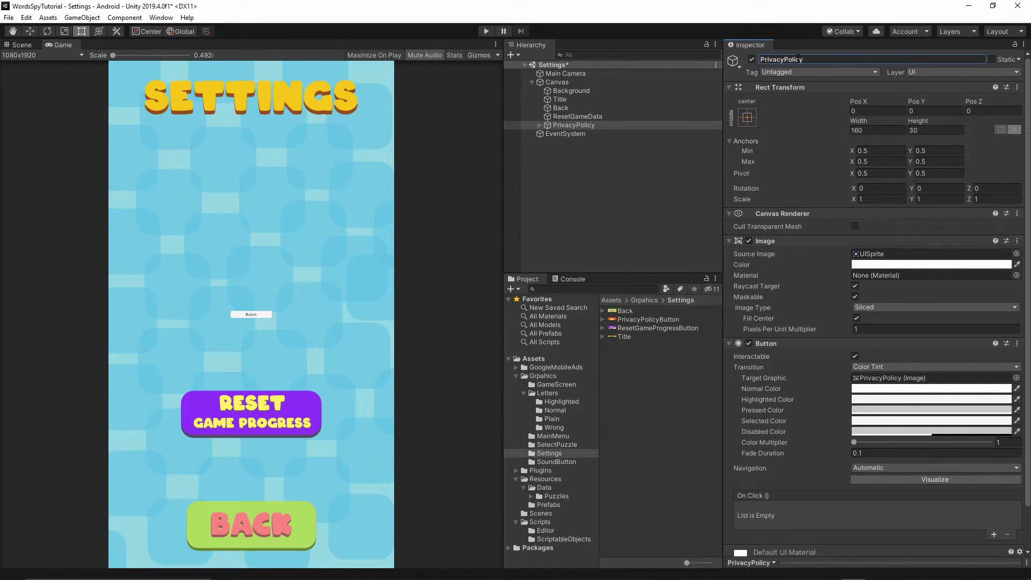
Step: Delete PrivacyPolicy's Text child, apply the PrivacyPolicyButton sprite, and set native 662×223
click(539, 125)
click(563, 133)
key(Delete)
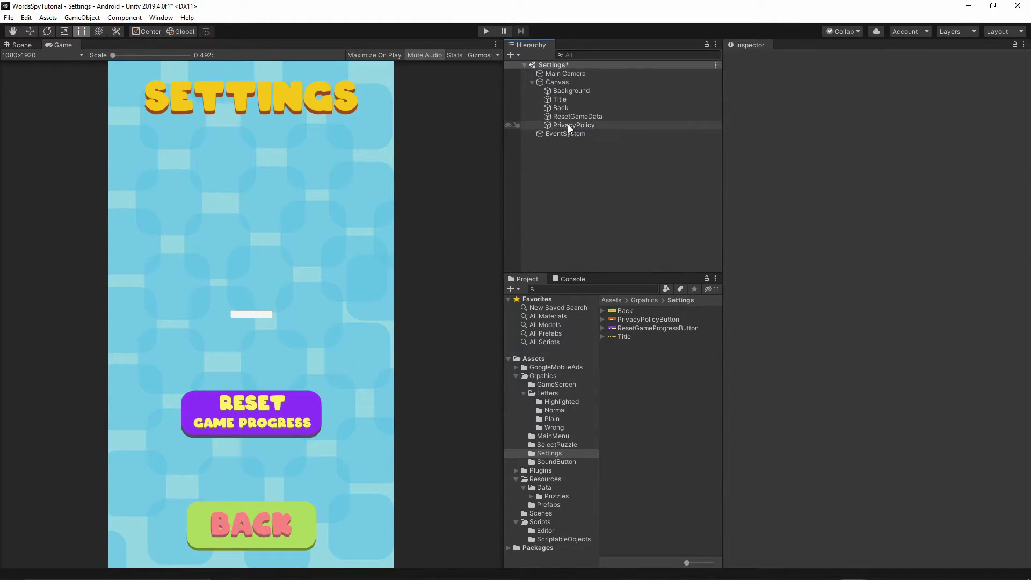
click(562, 127)
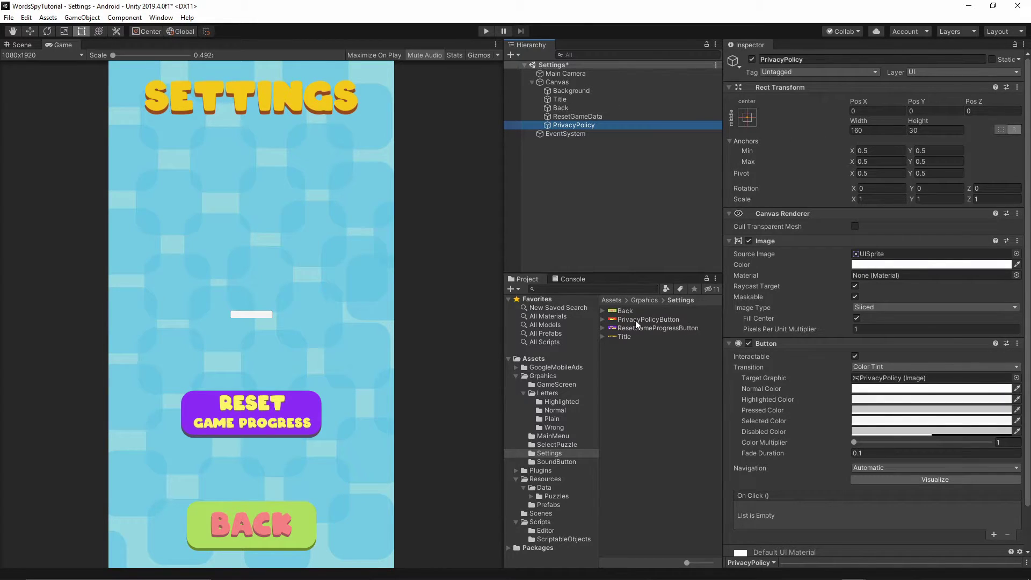
drag(636, 321, 896, 255)
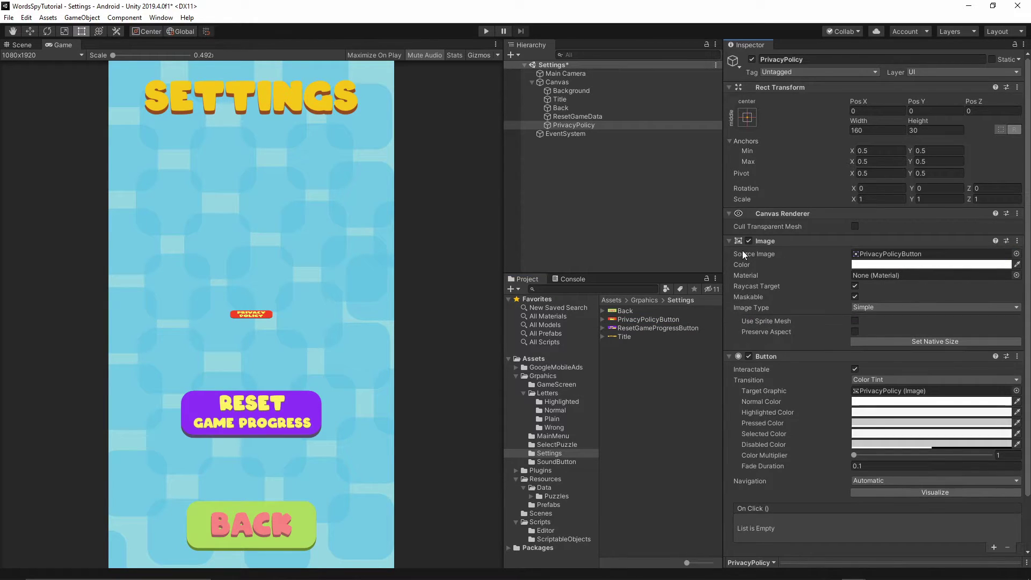
click(921, 339)
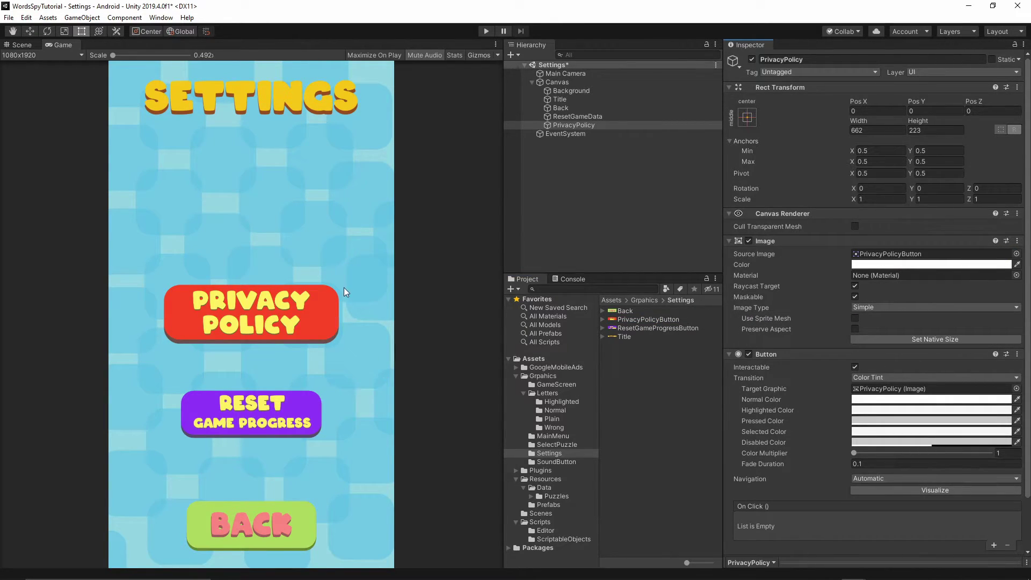